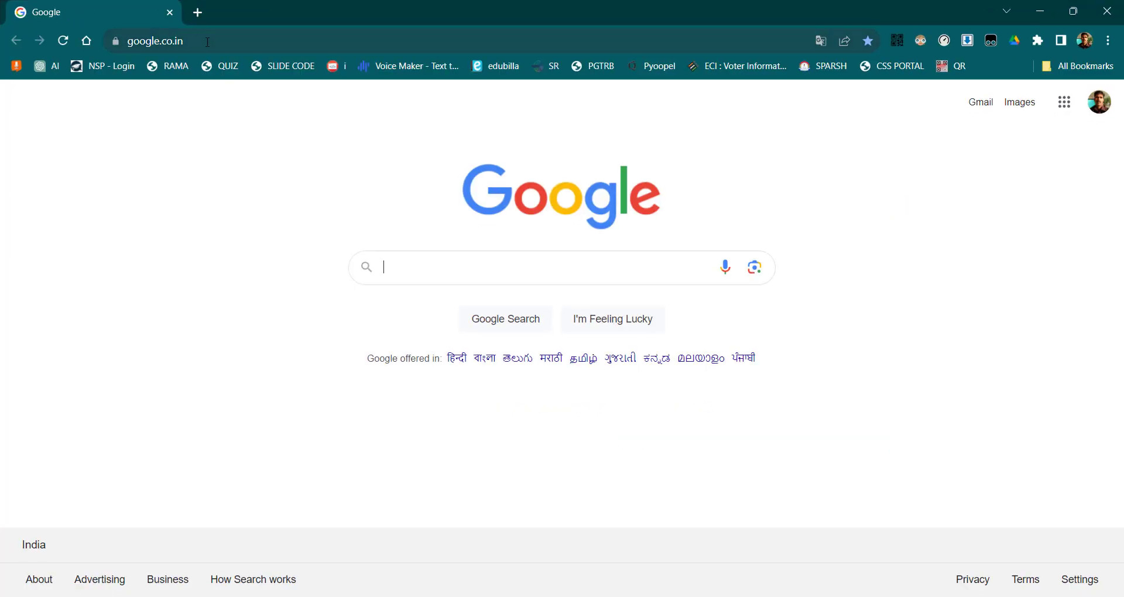
- Run a Google search for 'TNDGE'
{"action": "left_click", "coordinate": [207, 42]}
{"action": "type", "text": "TNDGE"}
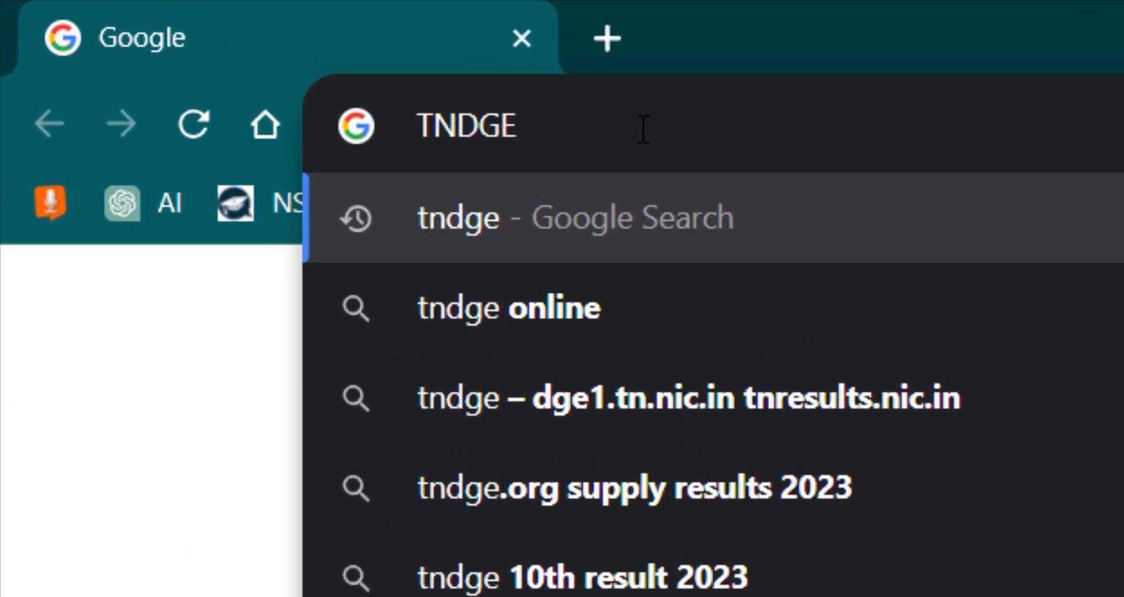
{"action": "key", "text": "Return"}
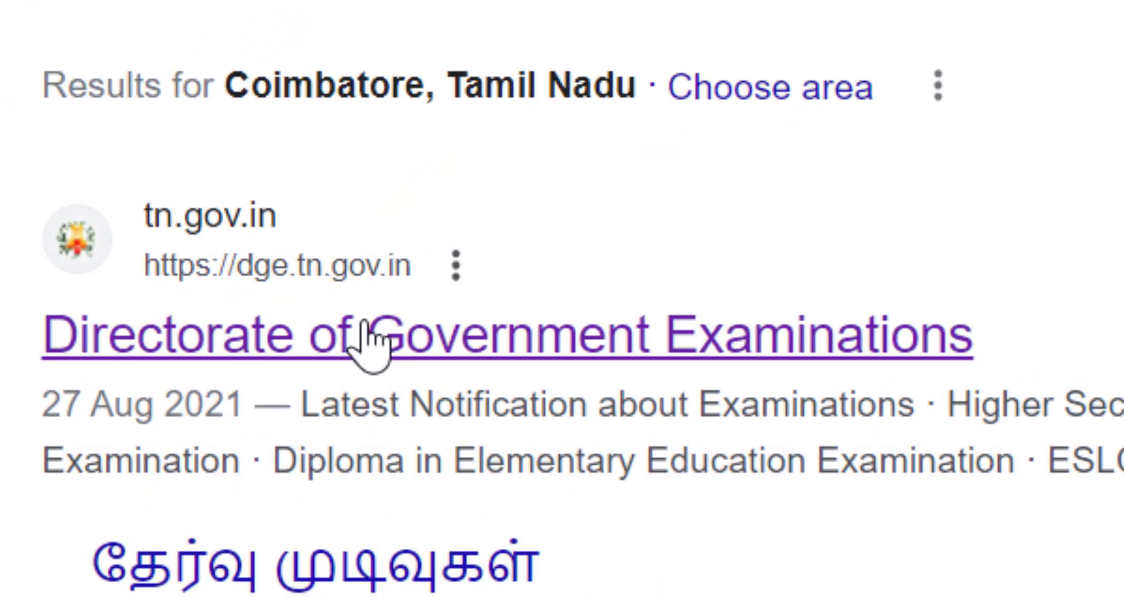
- Open the Directorate of Government Examinations site, then its National Means Cum Merit Scholarship notifications
{"action": "left_click", "coordinate": [366, 338]}
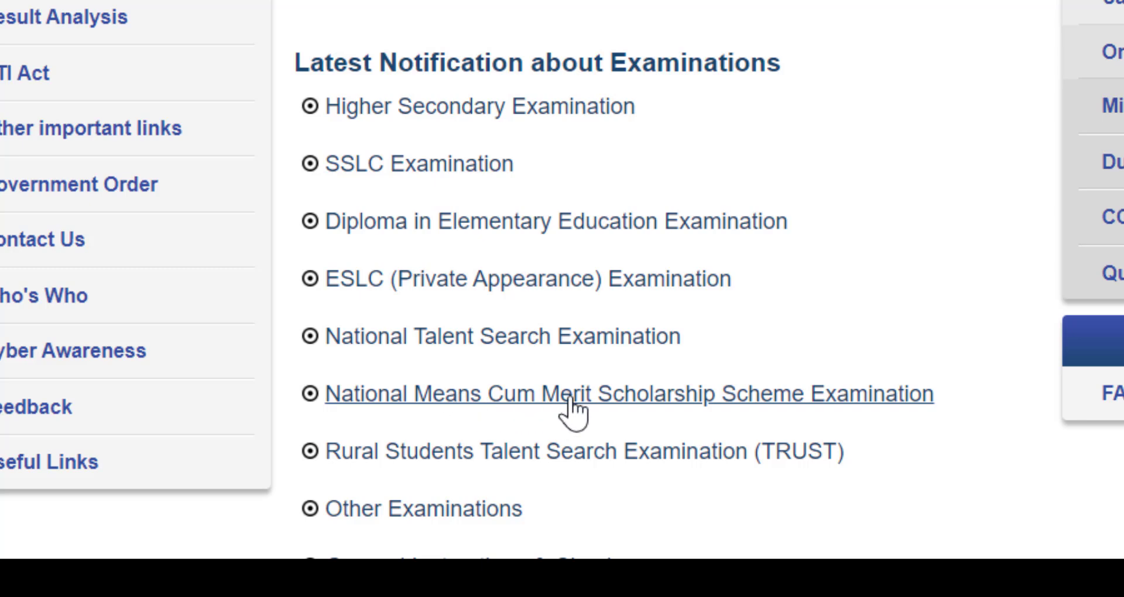
{"action": "left_click", "coordinate": [790, 396]}
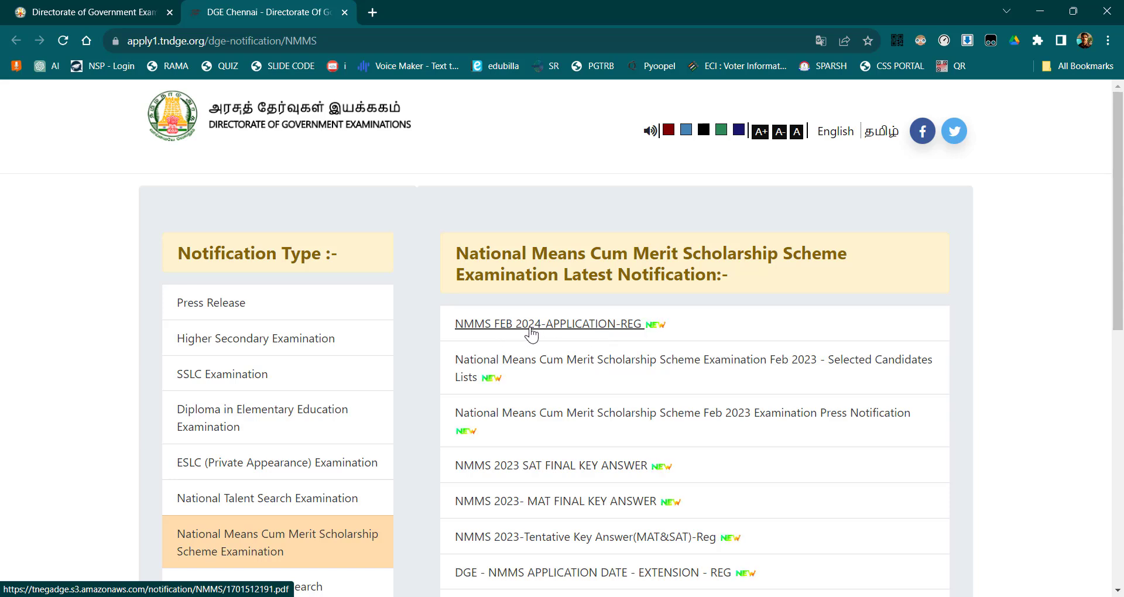
- Review both pages of the NMMS FEB 2024-APPLICATION-REG PDF, then return to the DGE home page
{"action": "left_click", "coordinate": [572, 330]}
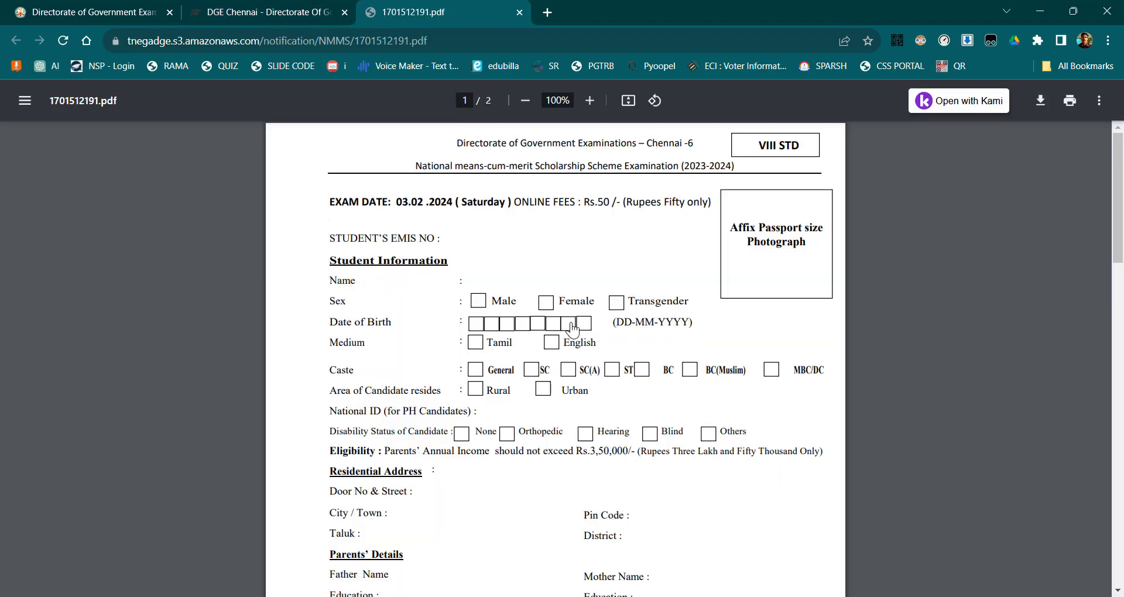
{"action": "scroll", "coordinate": [573, 331], "scroll_direction": "down", "scroll_amount": 15}
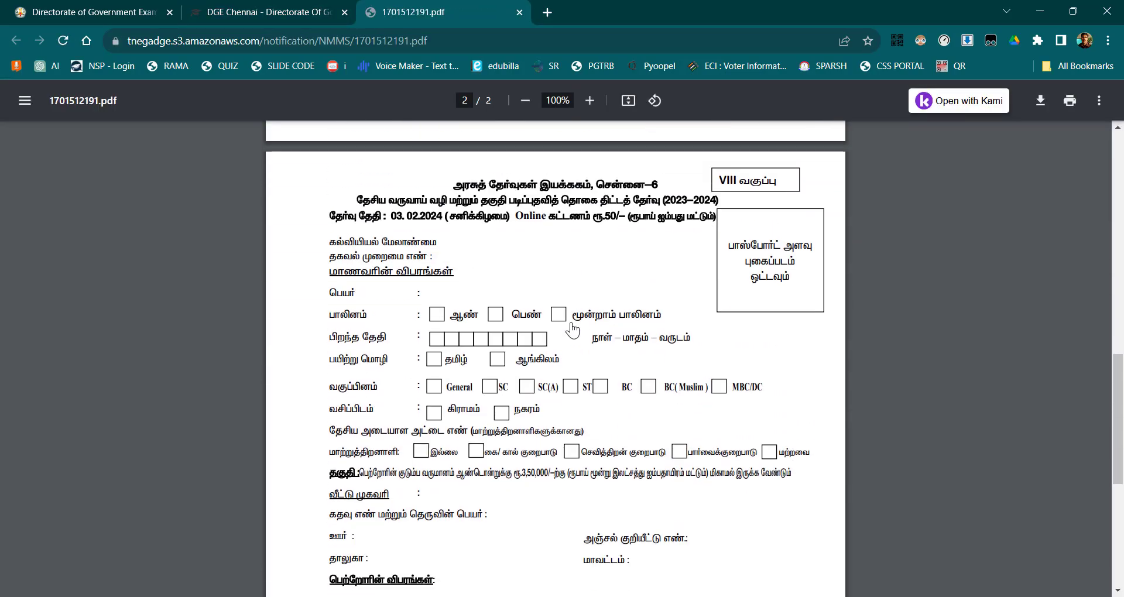
{"action": "scroll", "coordinate": [571, 330], "scroll_direction": "down", "scroll_amount": 4}
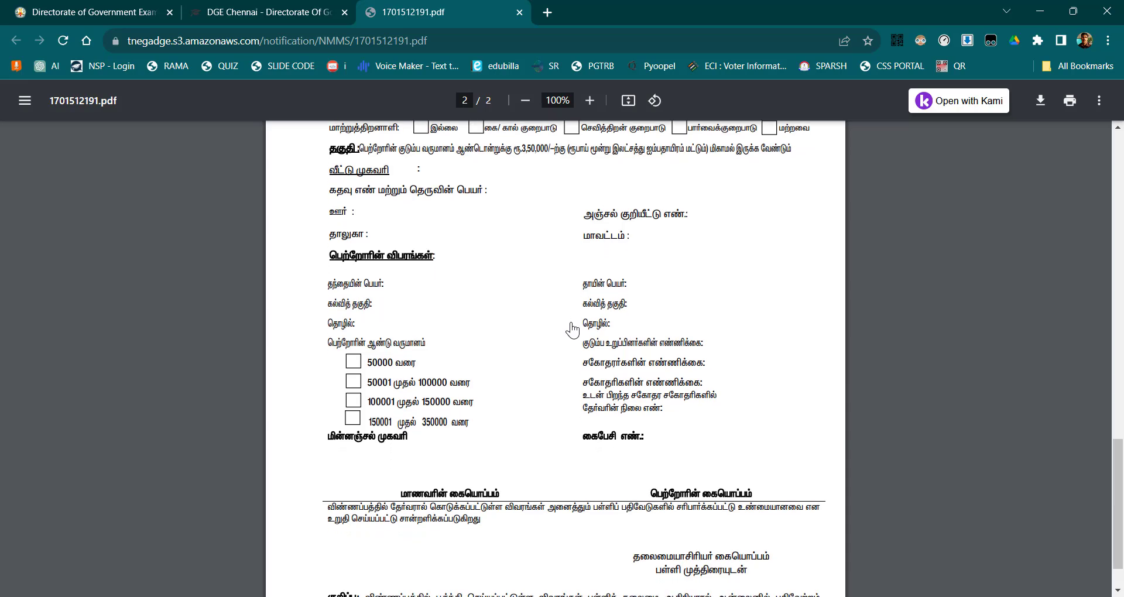
{"action": "scroll", "coordinate": [573, 330], "scroll_direction": "up", "scroll_amount": 5}
{"action": "scroll", "coordinate": [572, 330], "scroll_direction": "up", "scroll_amount": 1}
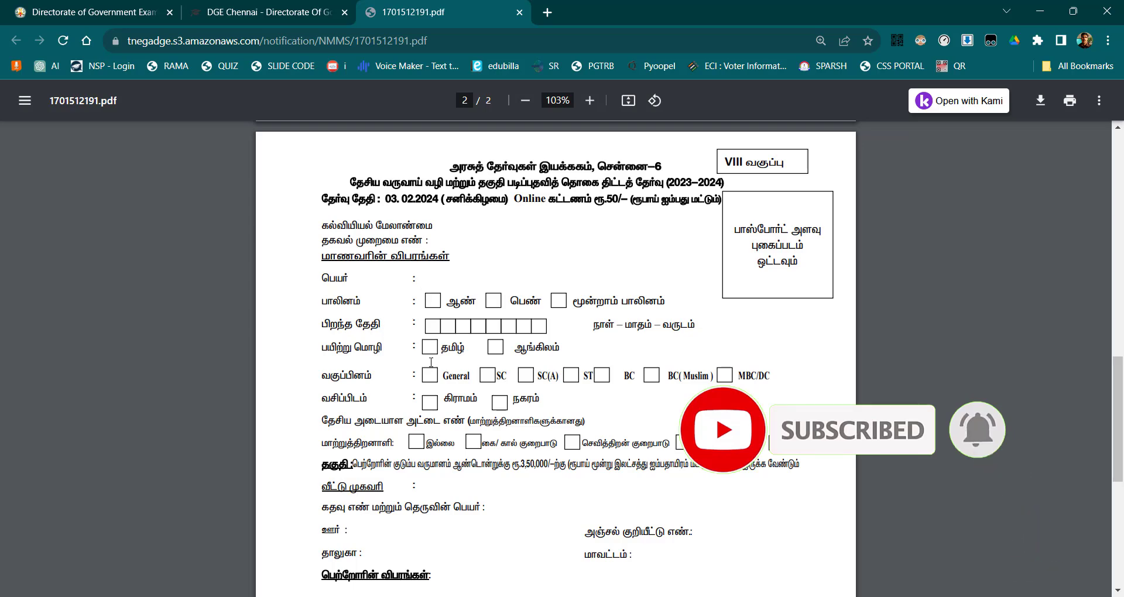
{"action": "scroll", "coordinate": [612, 401], "scroll_direction": "down", "scroll_amount": 4}
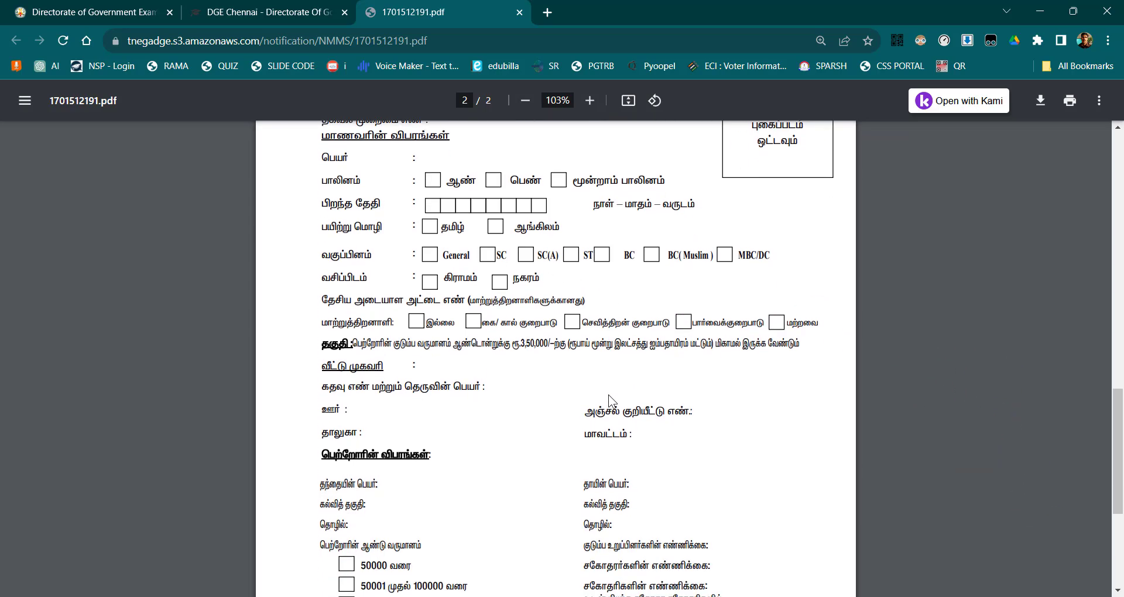
{"action": "scroll", "coordinate": [612, 401], "scroll_direction": "down", "scroll_amount": 2}
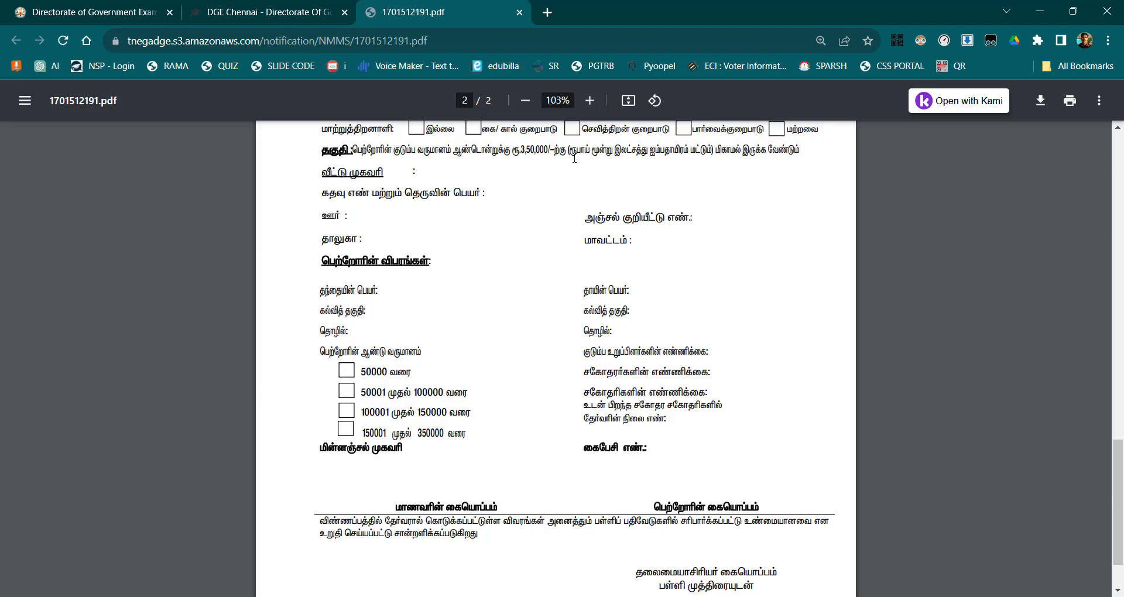
{"action": "scroll", "coordinate": [574, 158], "scroll_direction": "up", "scroll_amount": 3}
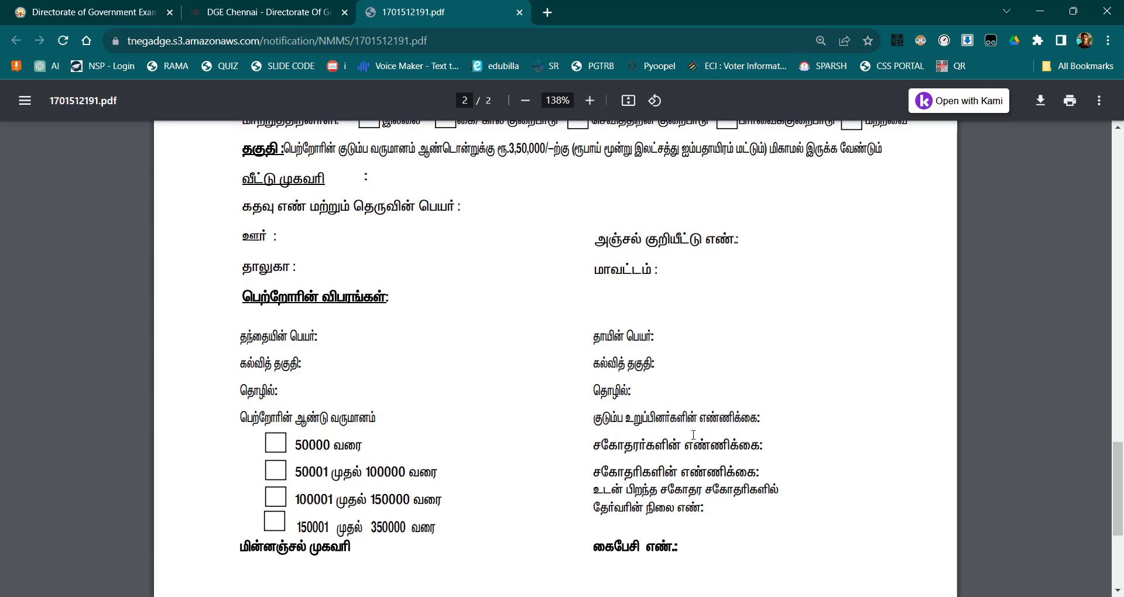
{"action": "scroll", "coordinate": [853, 226], "scroll_direction": "down", "scroll_amount": 2}
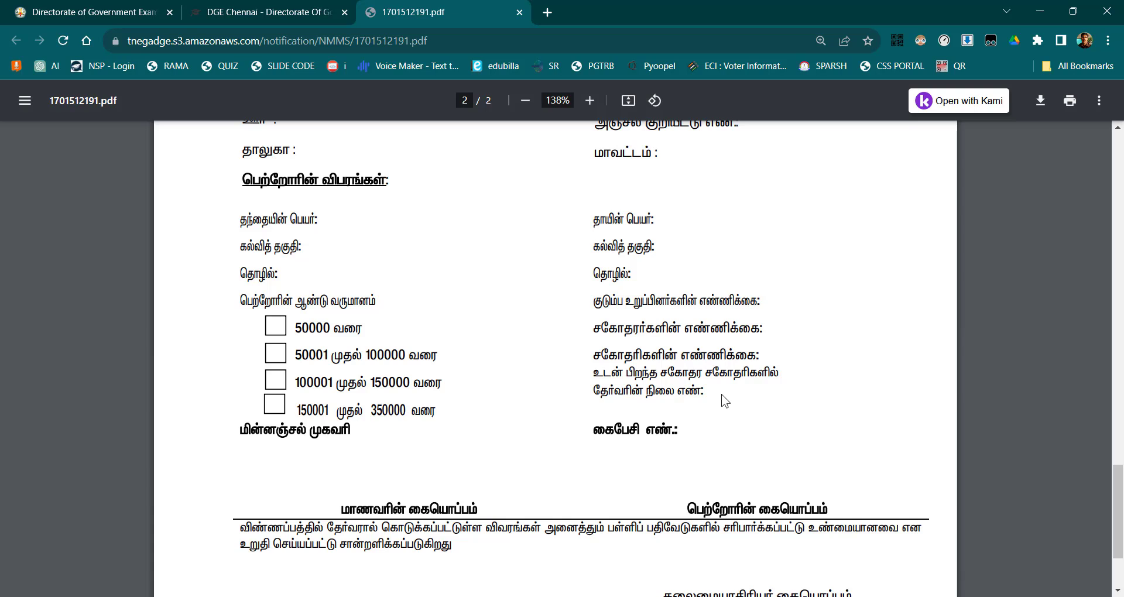
{"action": "scroll", "coordinate": [721, 395], "scroll_direction": "down", "scroll_amount": 3}
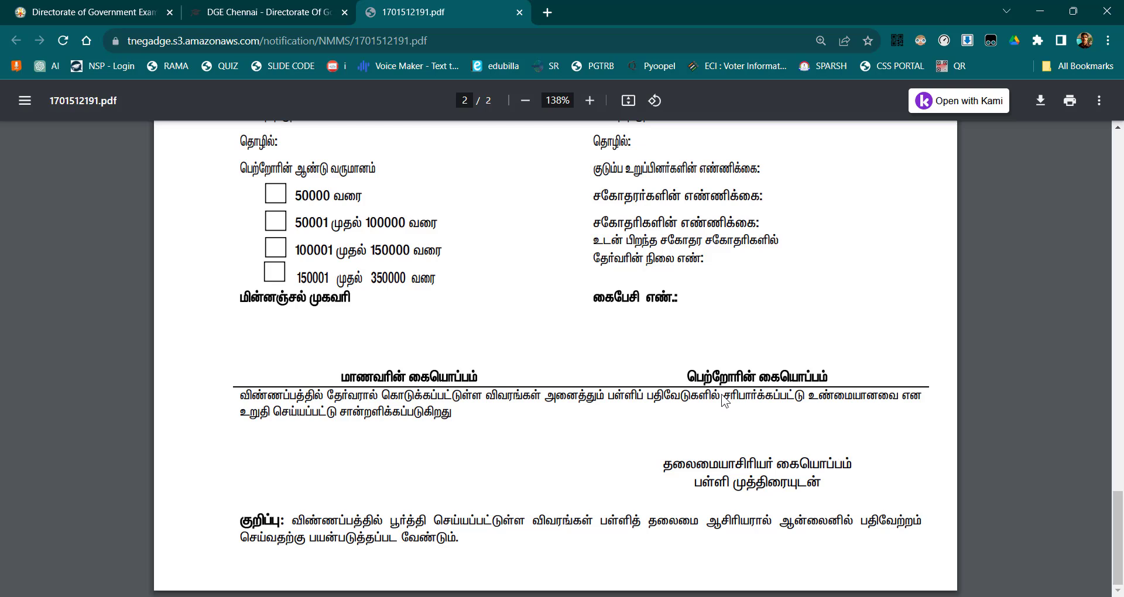
{"action": "left_click", "coordinate": [93, 12]}
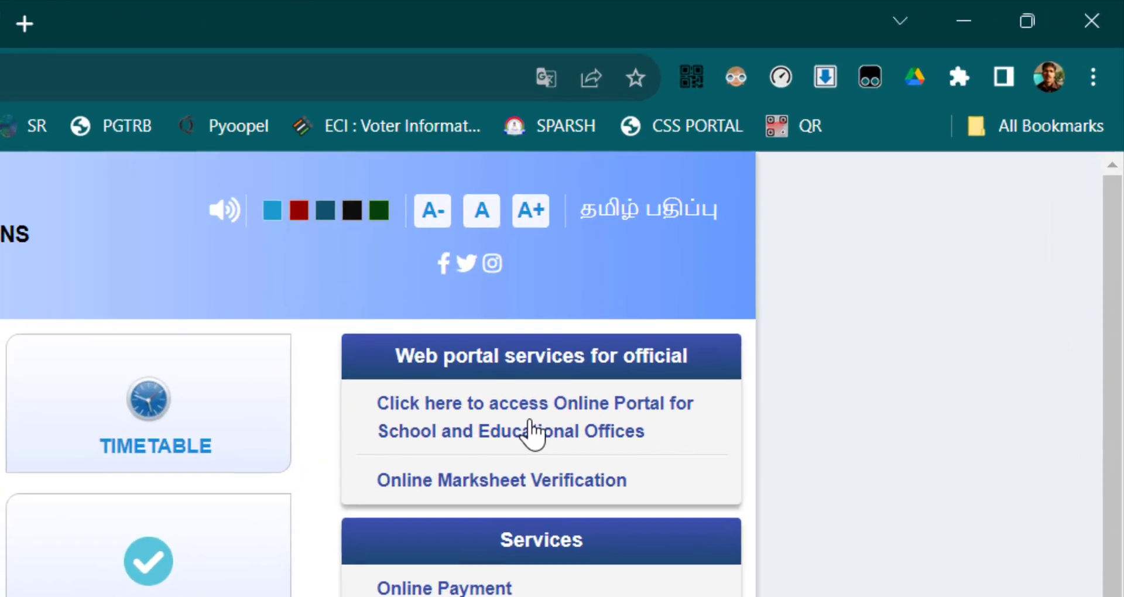
- Open the Online Portal for School and Educational Offices and reach the School / Institution Login page
{"action": "left_click", "coordinate": [527, 432]}
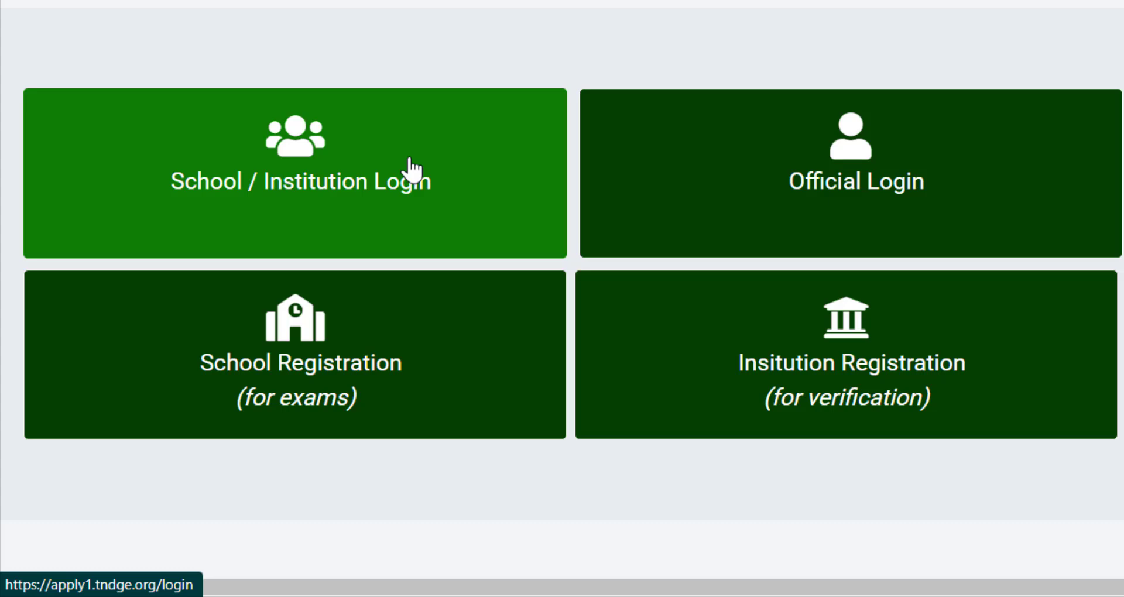
{"action": "left_click", "coordinate": [415, 208]}
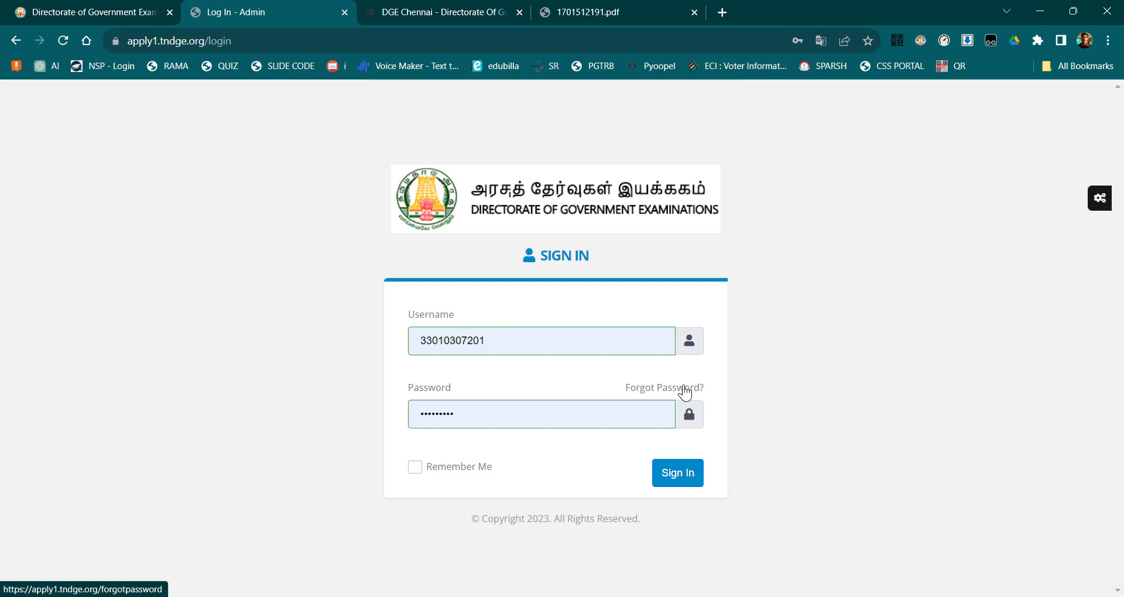
- Sign in and pull EMIS student data, loading the 44 Class VIII candidates
{"action": "left_click", "coordinate": [676, 485]}
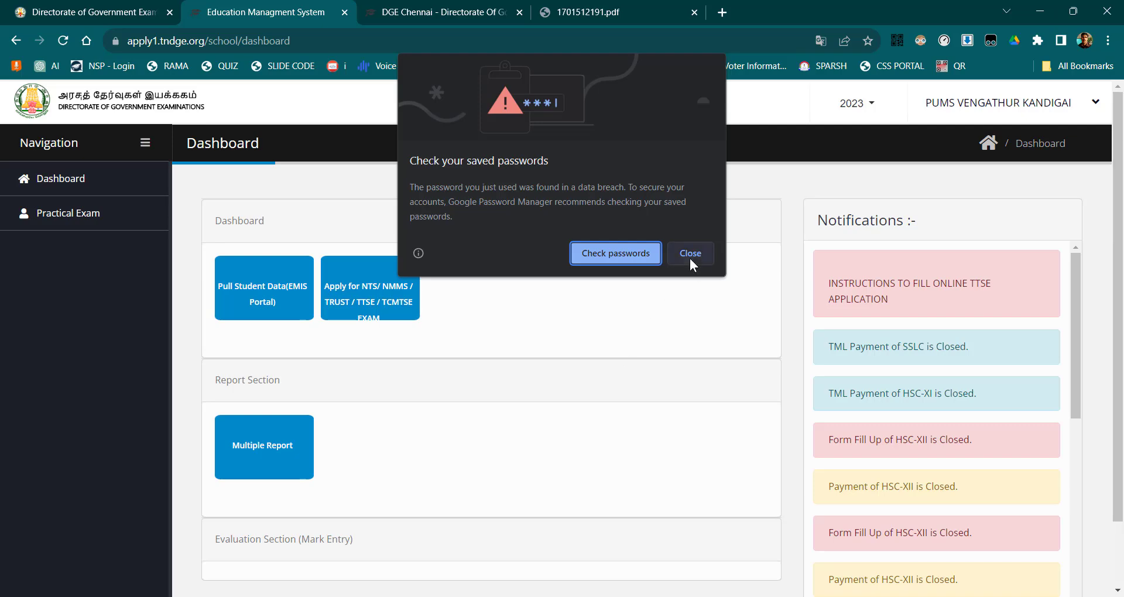
{"action": "left_click", "coordinate": [690, 258]}
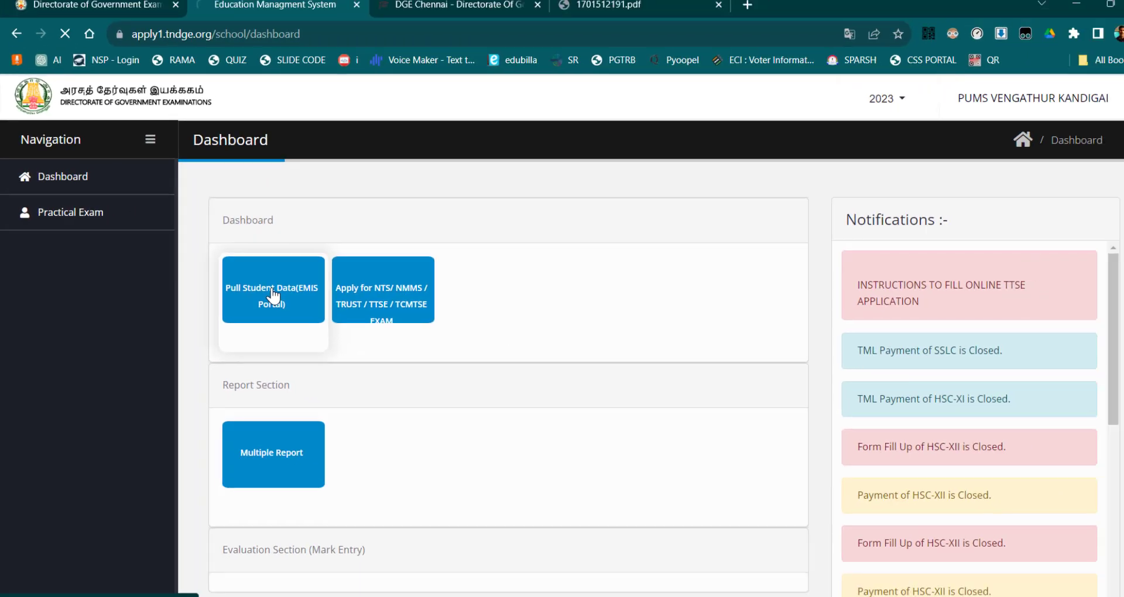
{"action": "left_click", "coordinate": [521, 339]}
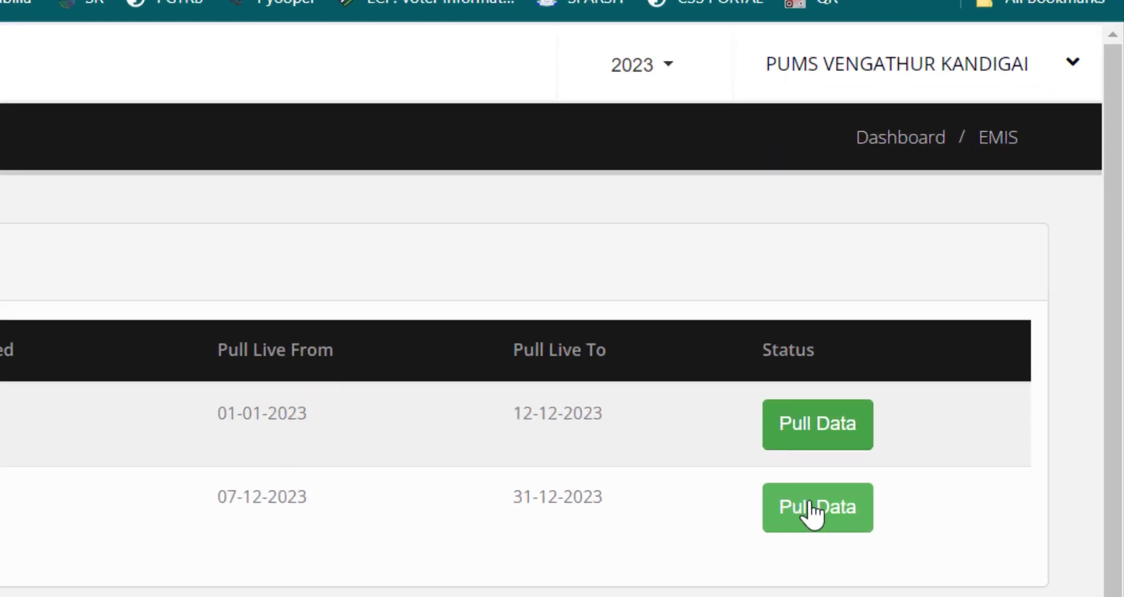
{"action": "left_click", "coordinate": [784, 548]}
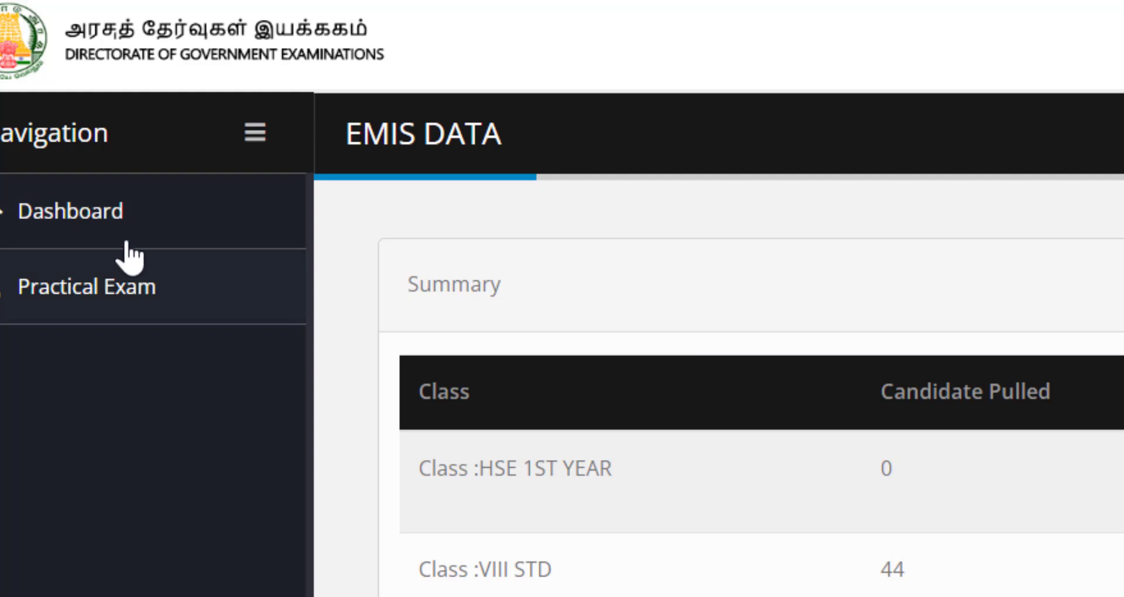
{"action": "left_click", "coordinate": [115, 221]}
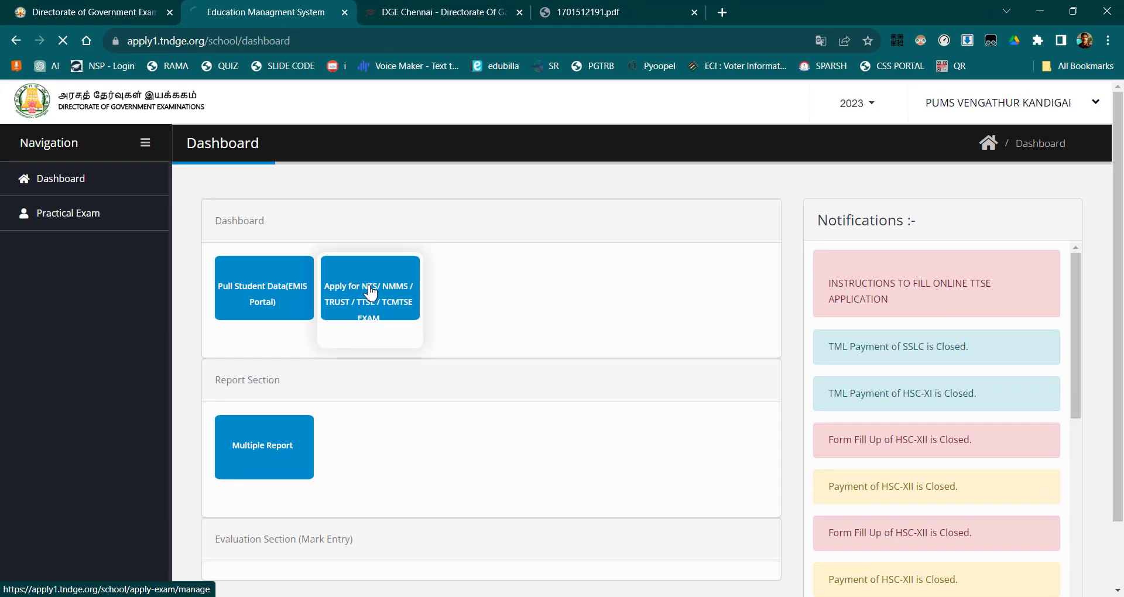
- Open the NMMS exam's eligible student list and start the first student's application form
{"action": "left_click", "coordinate": [593, 461]}
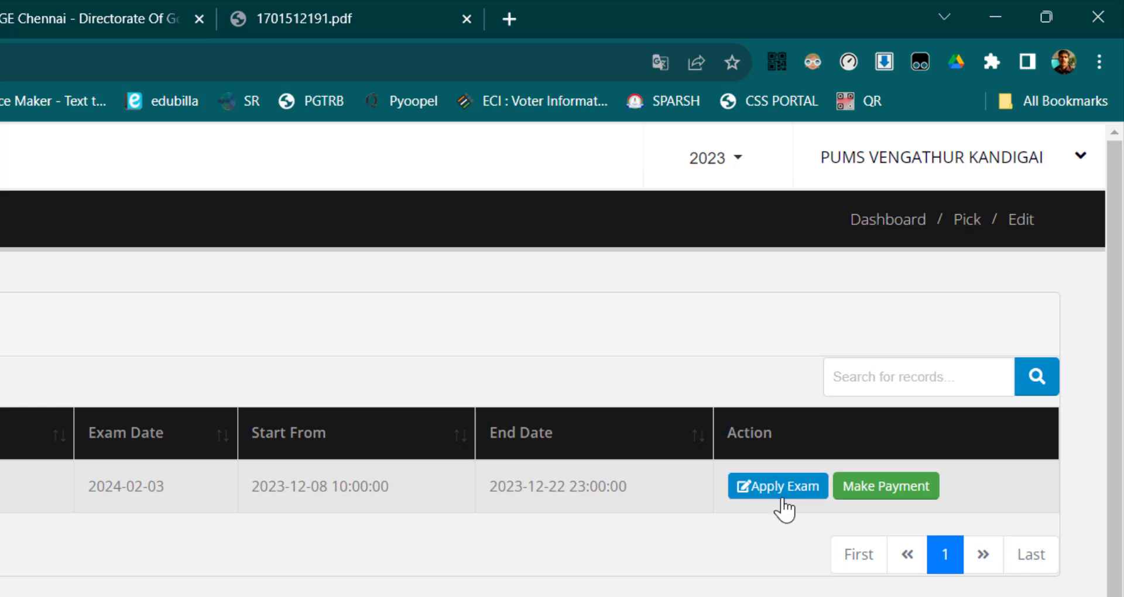
{"action": "left_click", "coordinate": [781, 496]}
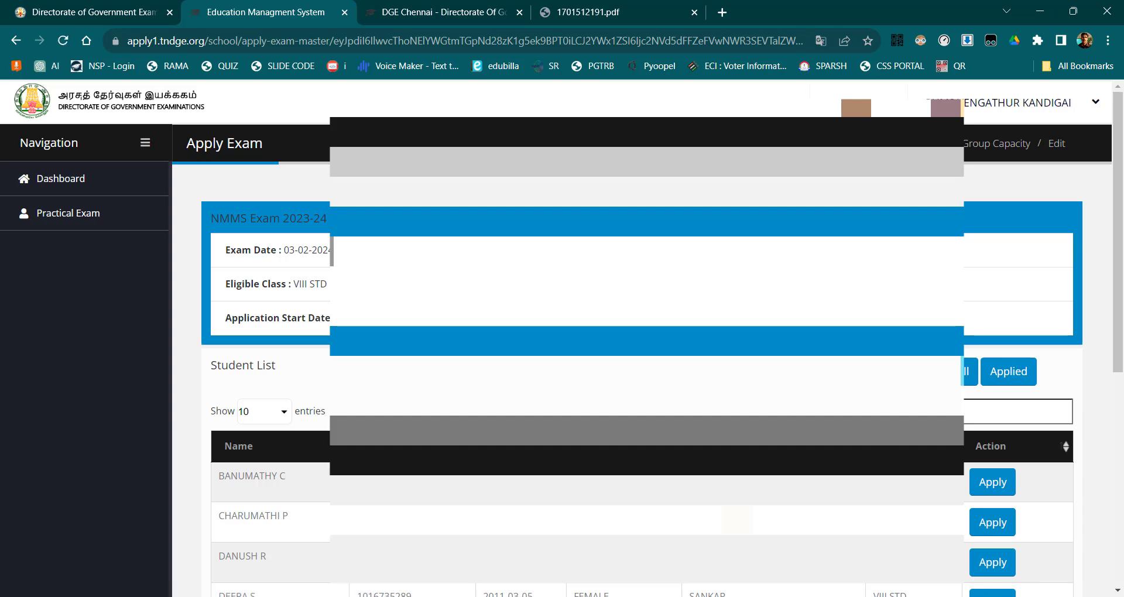
{"action": "scroll", "coordinate": [644, 338], "scroll_direction": "down", "scroll_amount": 2}
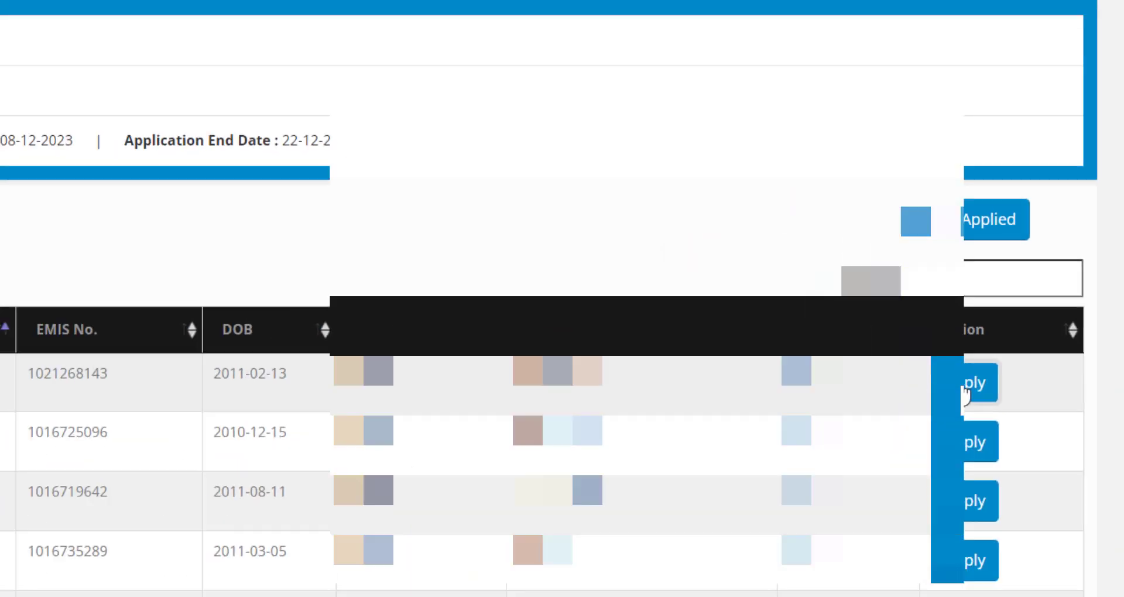
{"action": "left_click", "coordinate": [878, 478]}
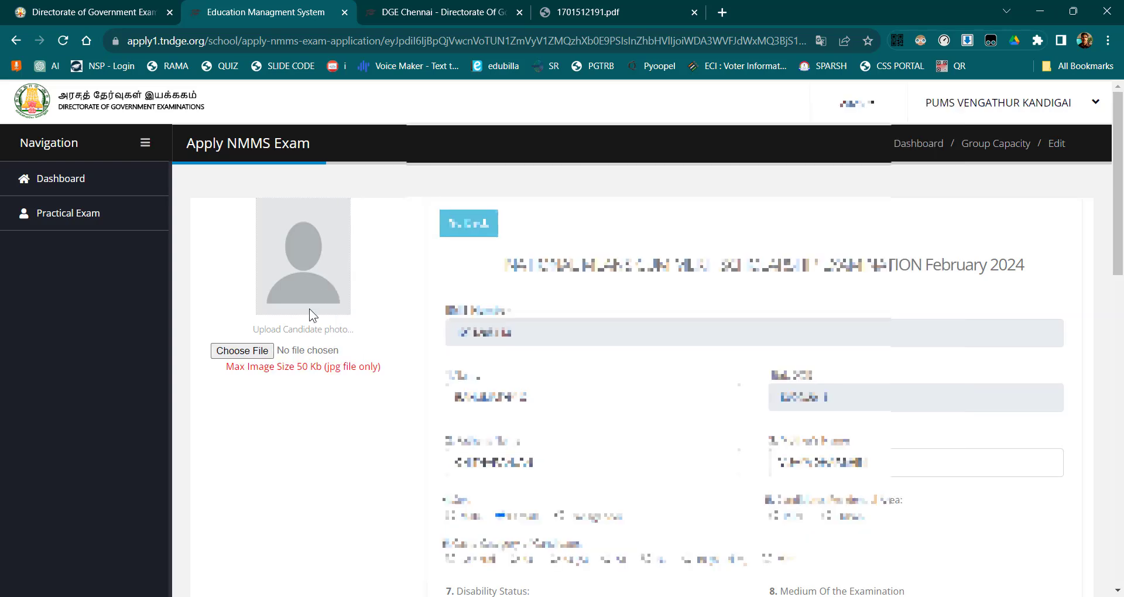
- Attach the recent WhatsApp JPG image from the Home folder as the candidate photo
{"action": "left_click", "coordinate": [234, 352]}
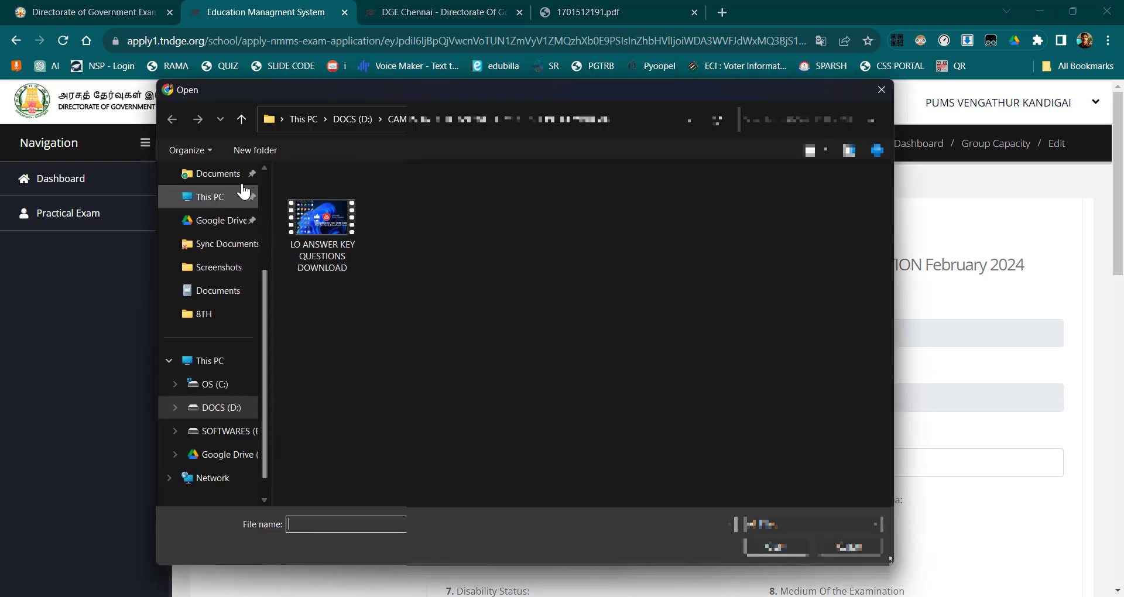
{"action": "scroll", "coordinate": [261, 184], "scroll_direction": "up", "scroll_amount": 3}
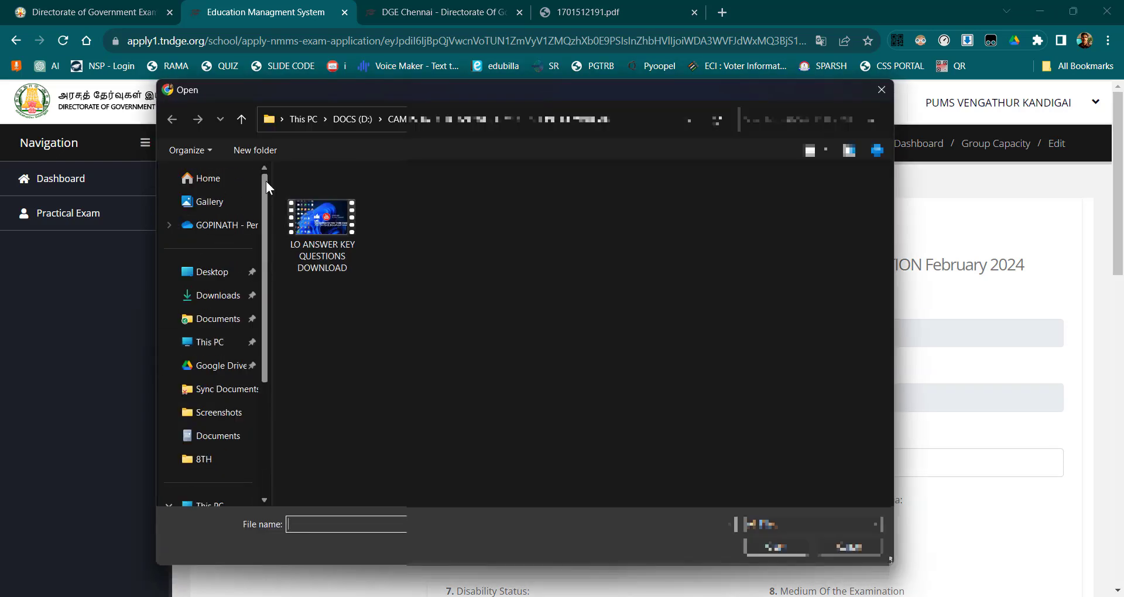
{"action": "left_click", "coordinate": [234, 181]}
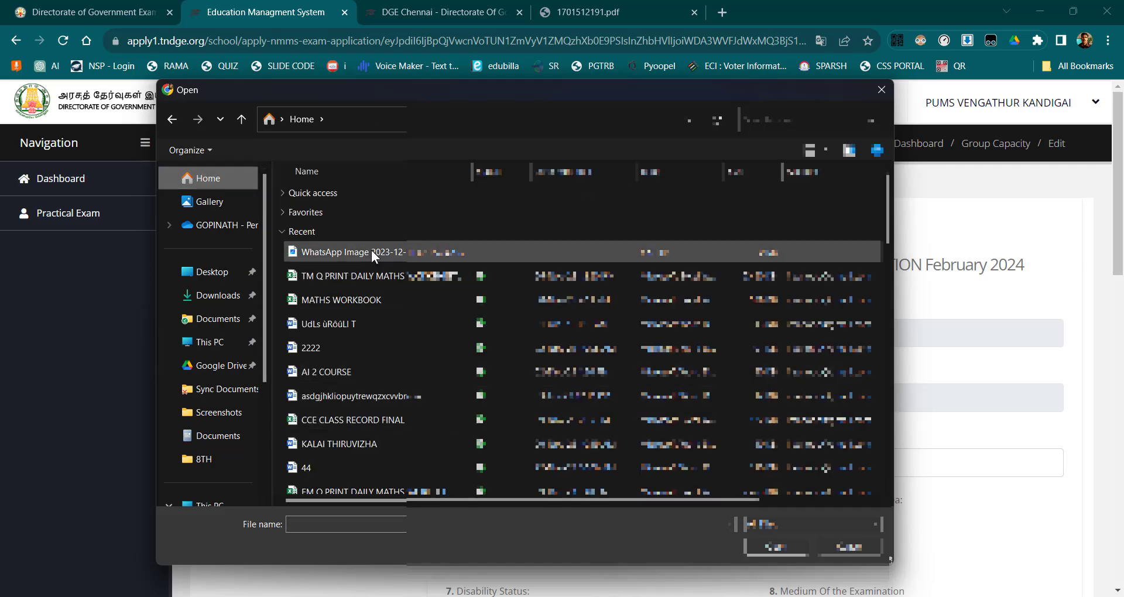
{"action": "left_click", "coordinate": [372, 252]}
{"action": "left_click", "coordinate": [797, 546]}
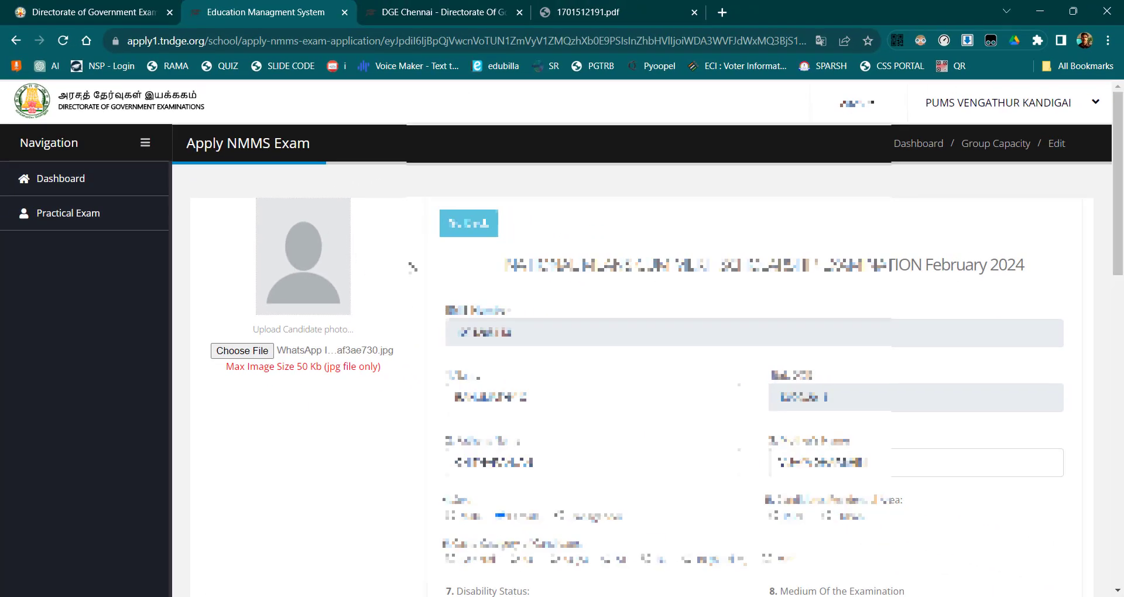
- Select the candidate's residential area, caste category and the second disability status option
{"action": "scroll", "coordinate": [715, 316], "scroll_direction": "down", "scroll_amount": 2}
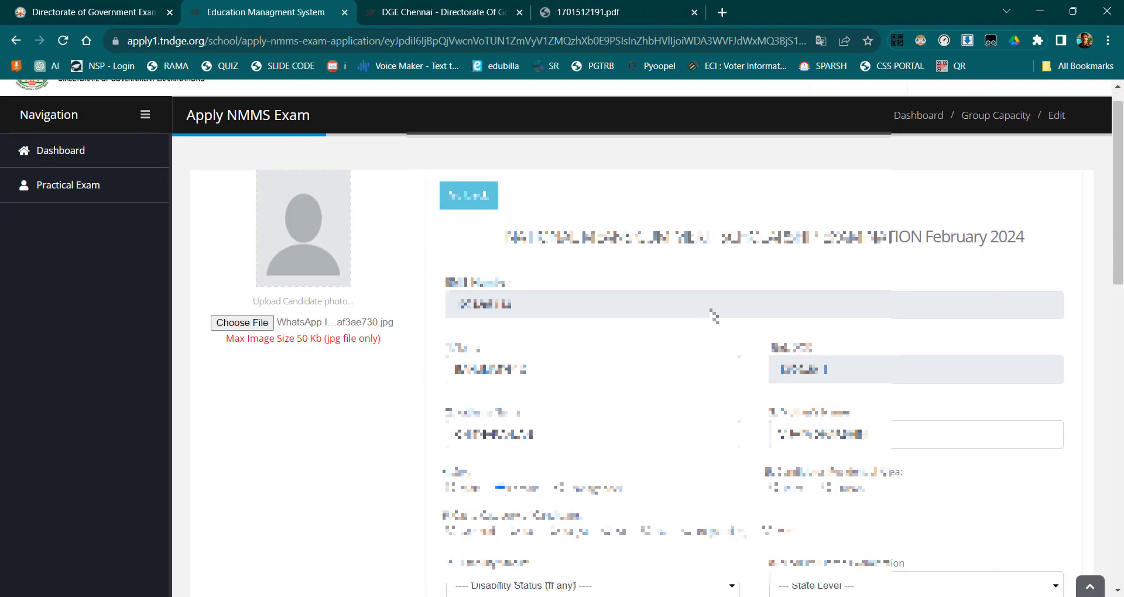
{"action": "scroll", "coordinate": [715, 316], "scroll_direction": "down", "scroll_amount": 1}
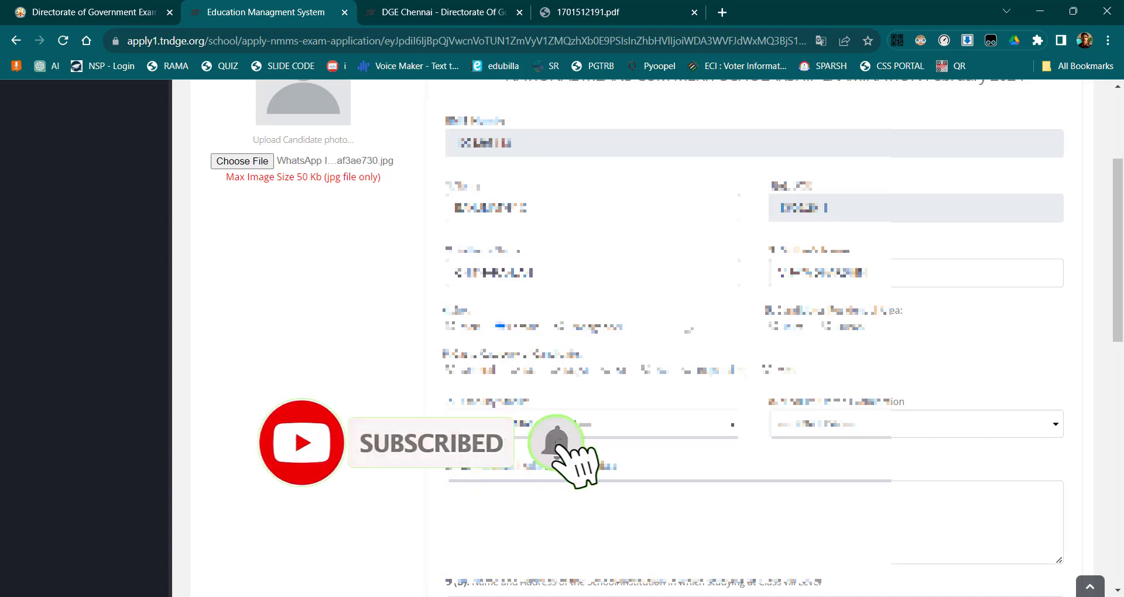
{"action": "scroll", "coordinate": [544, 331], "scroll_direction": "down", "scroll_amount": 2}
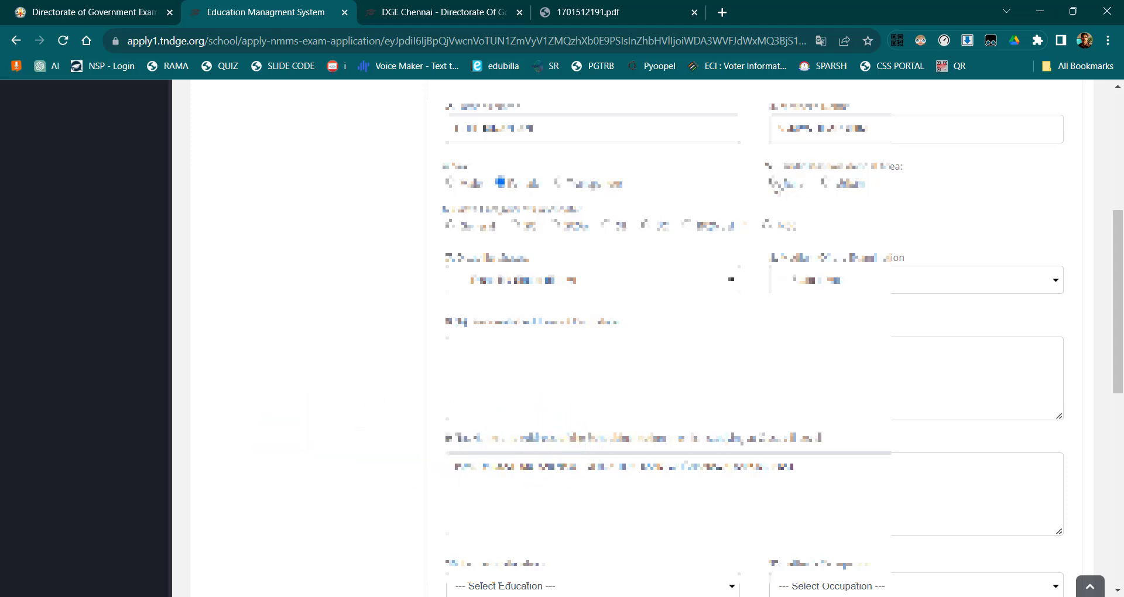
{"action": "left_click", "coordinate": [773, 182]}
{"action": "left_click", "coordinate": [515, 225]}
{"action": "left_click", "coordinate": [573, 285]}
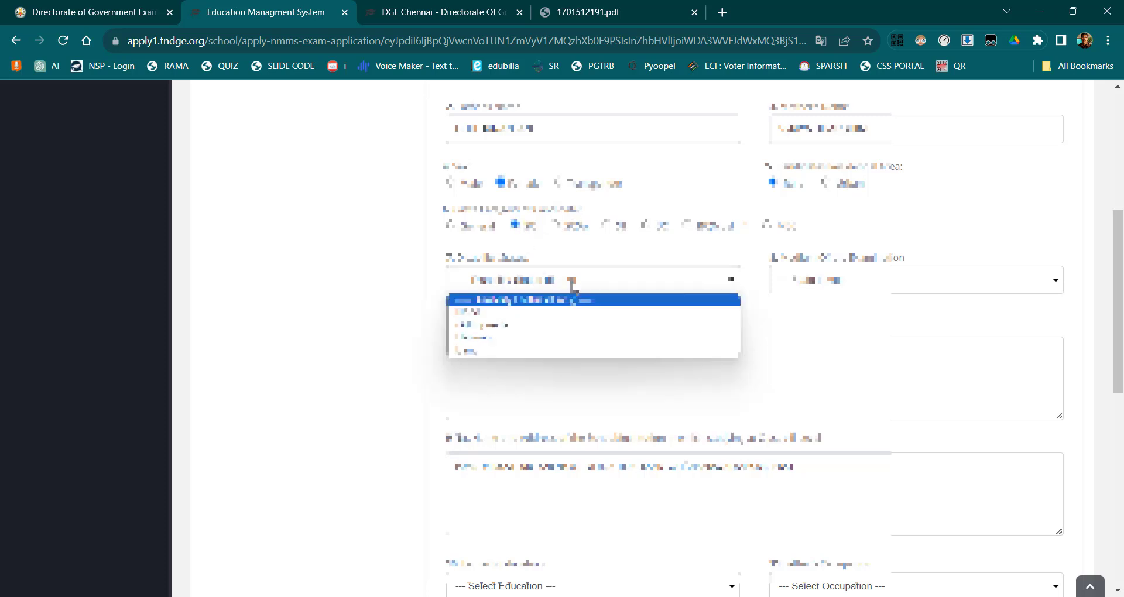
{"action": "left_click", "coordinate": [485, 312]}
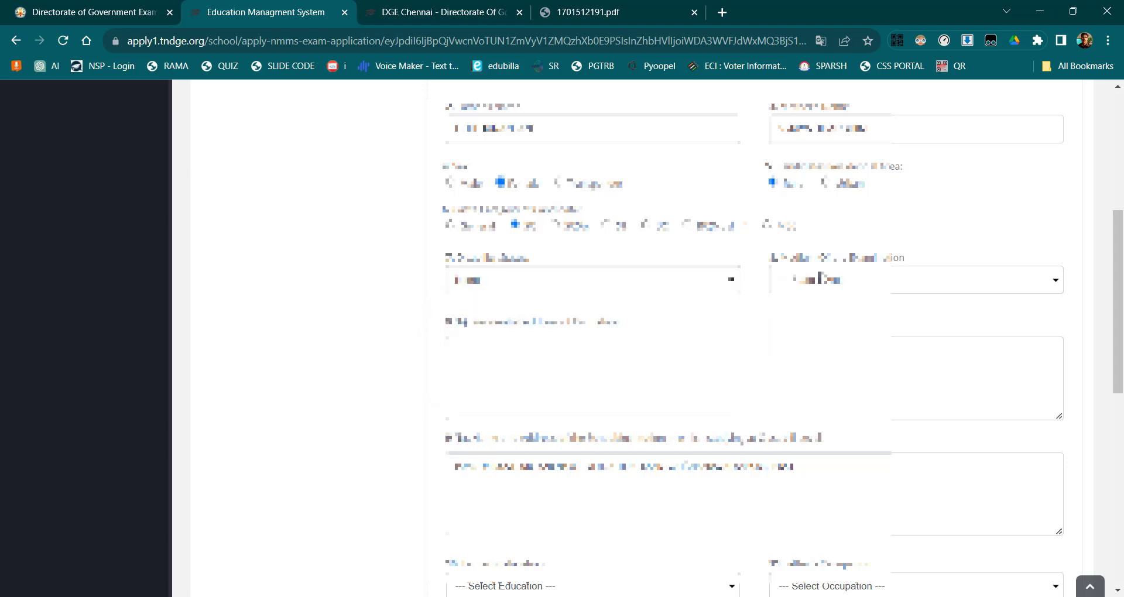
{"action": "left_click", "coordinate": [833, 284]}
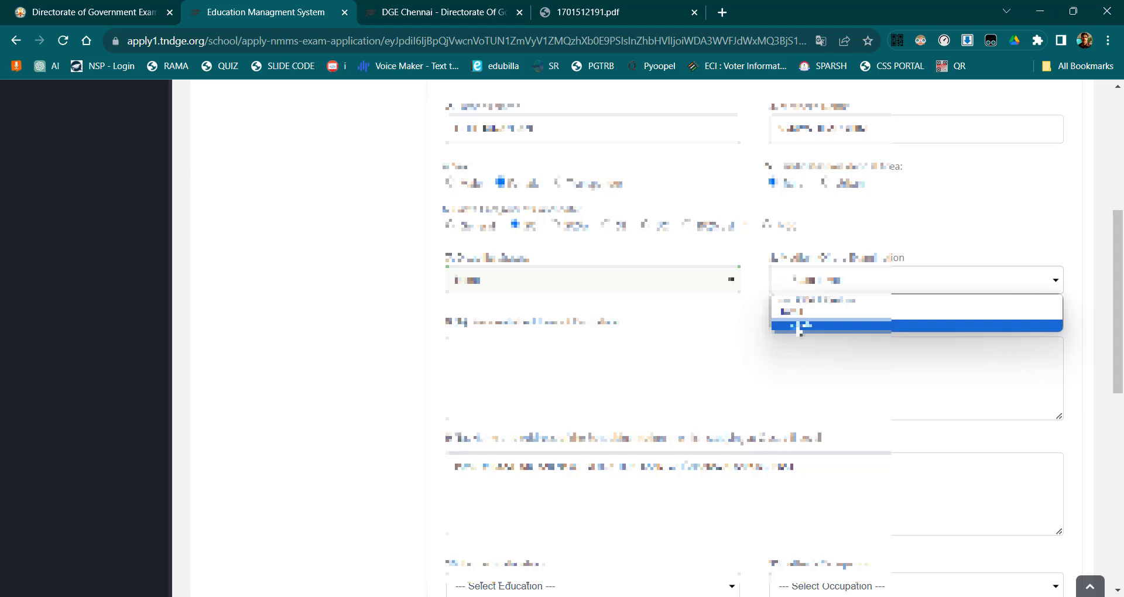
{"action": "left_click", "coordinate": [800, 326]}
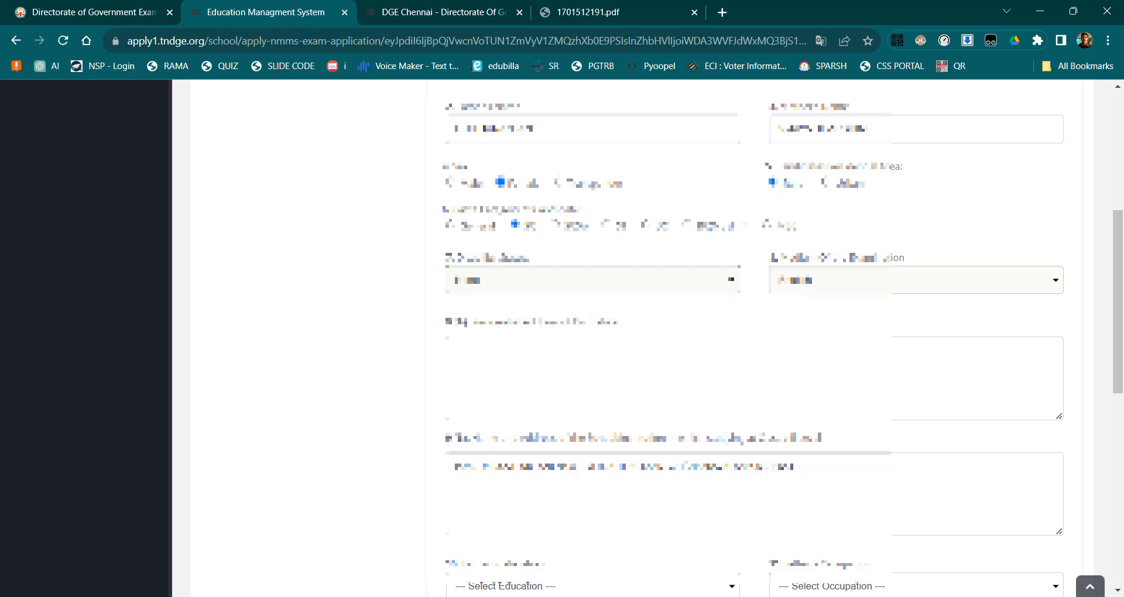
{"action": "left_click", "coordinate": [702, 371]}
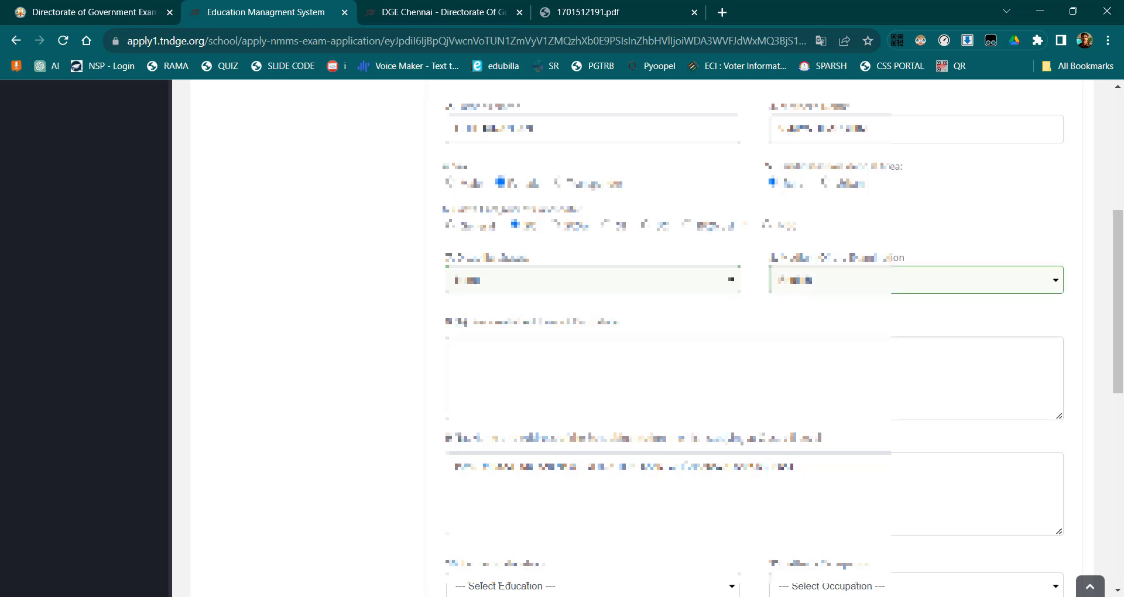
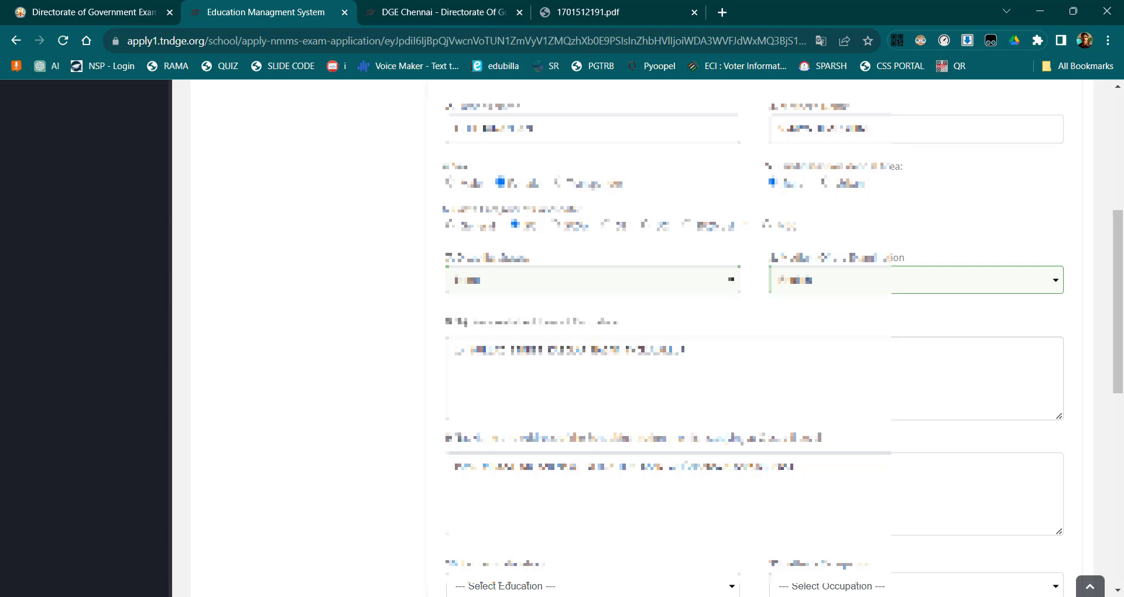
- Set Father's Education to No Formal Education and Father's Occupation to Not Employed
{"action": "scroll", "coordinate": [689, 346], "scroll_direction": "down", "scroll_amount": 2}
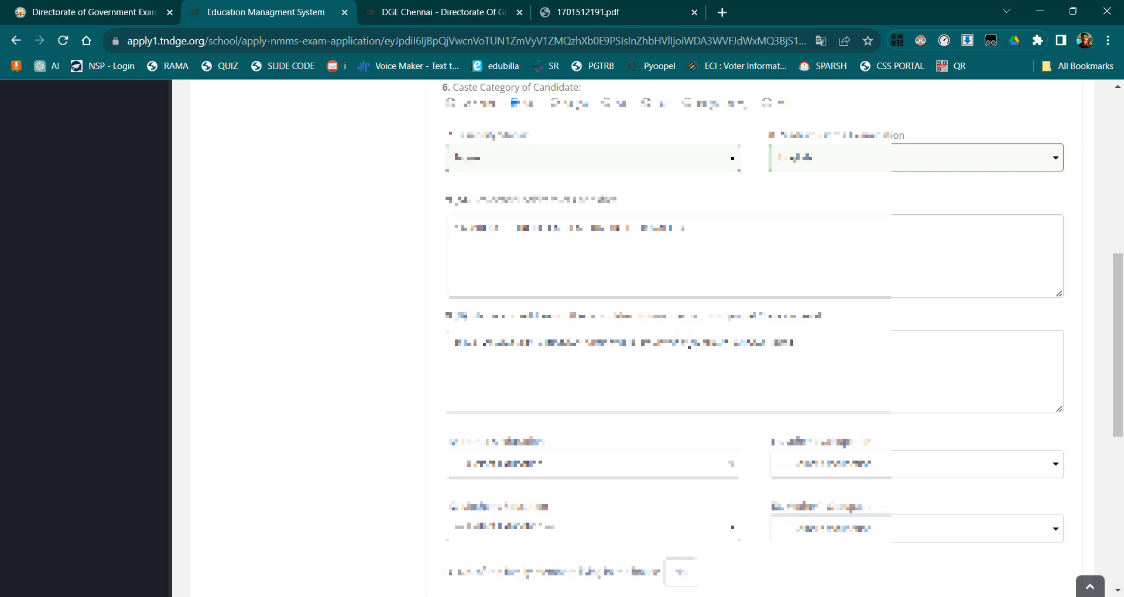
{"action": "left_click", "coordinate": [819, 345]}
{"action": "scroll", "coordinate": [819, 345], "scroll_direction": "down", "scroll_amount": 3}
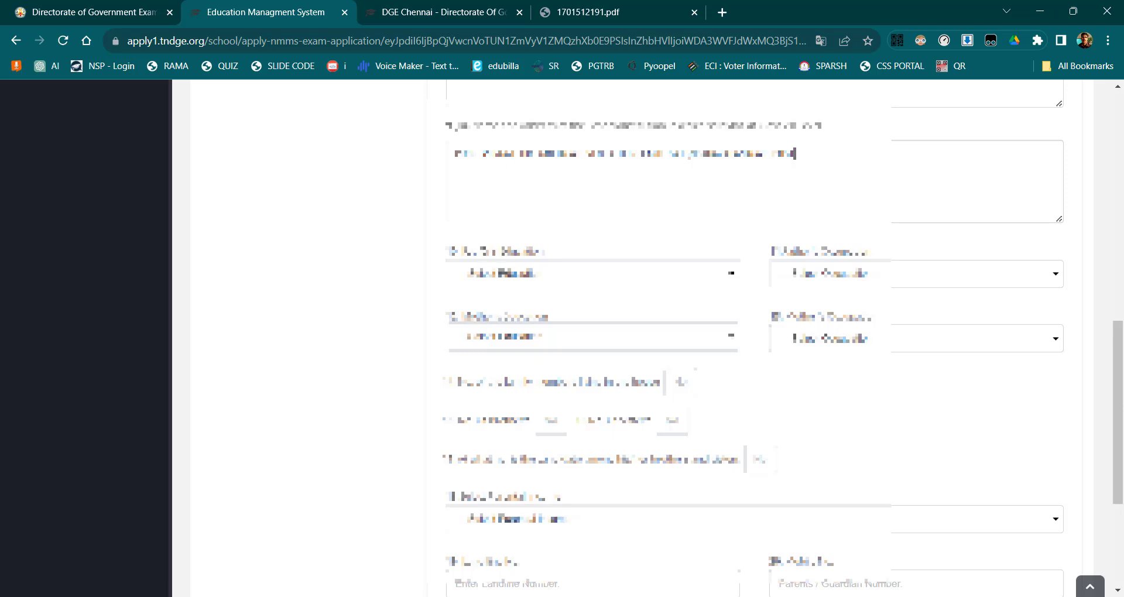
{"action": "left_click", "coordinate": [550, 276]}
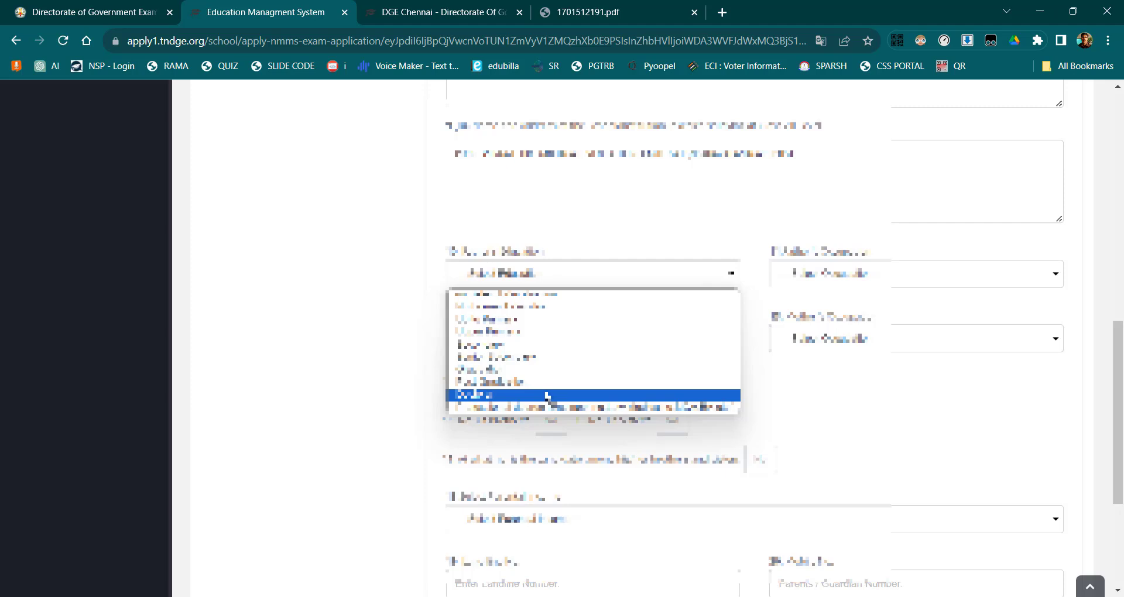
{"action": "left_click", "coordinate": [532, 307]}
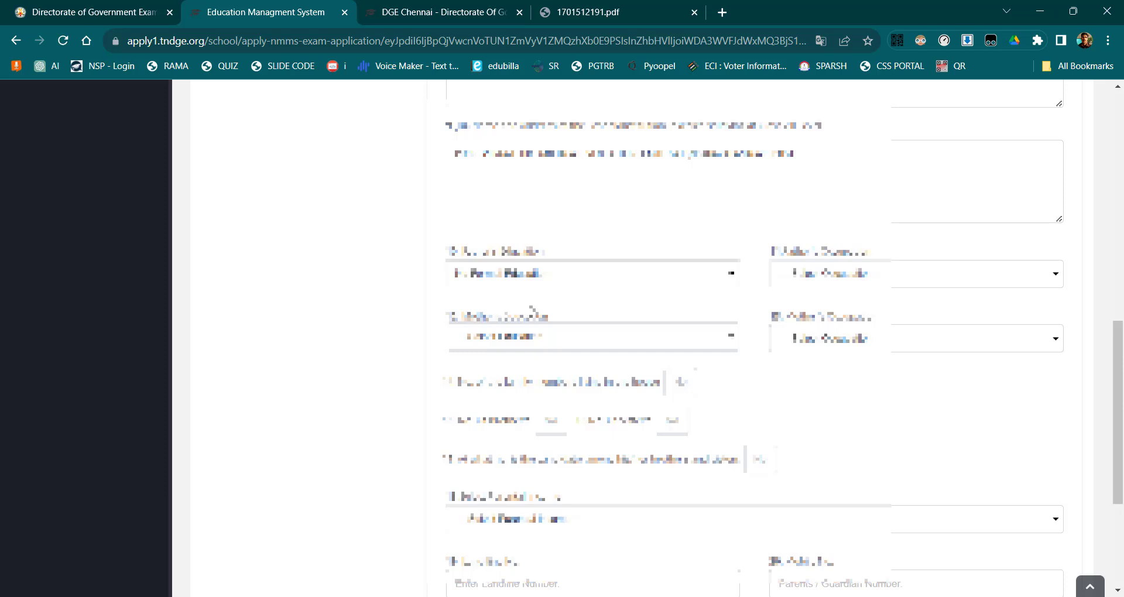
{"action": "left_click", "coordinate": [827, 274]}
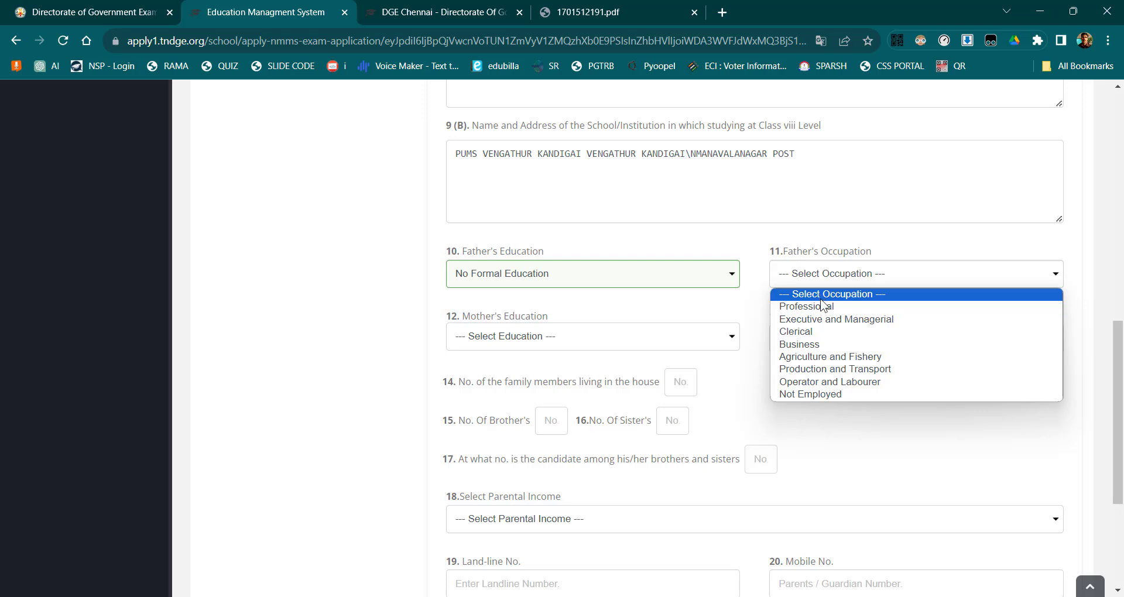
{"action": "left_click", "coordinate": [837, 396]}
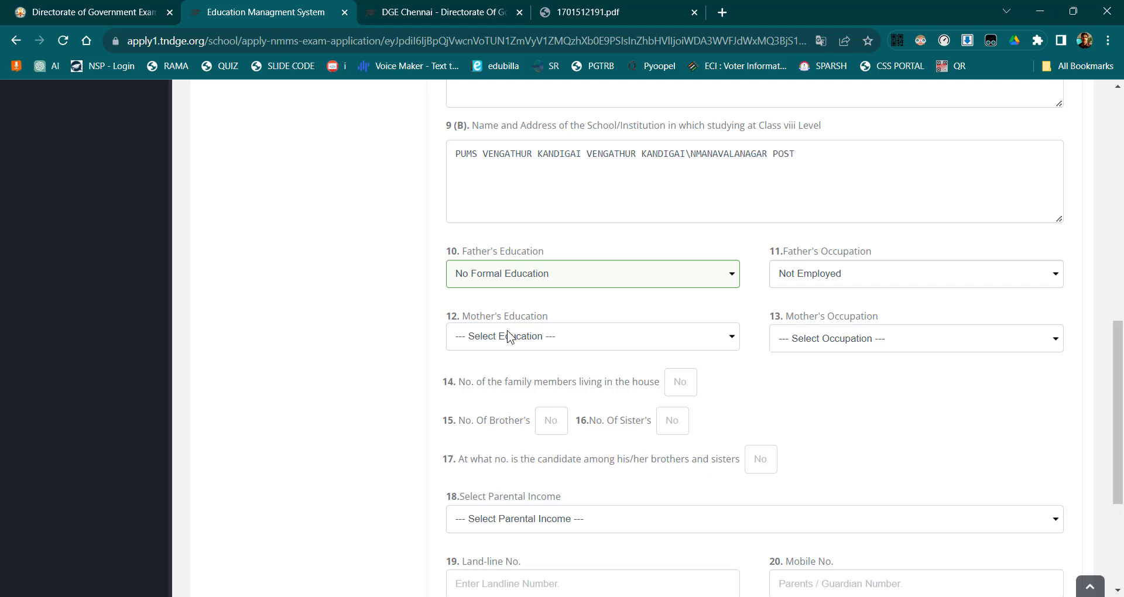
- Set Mother's Education to Up to Primary
{"action": "left_click", "coordinate": [510, 337]}
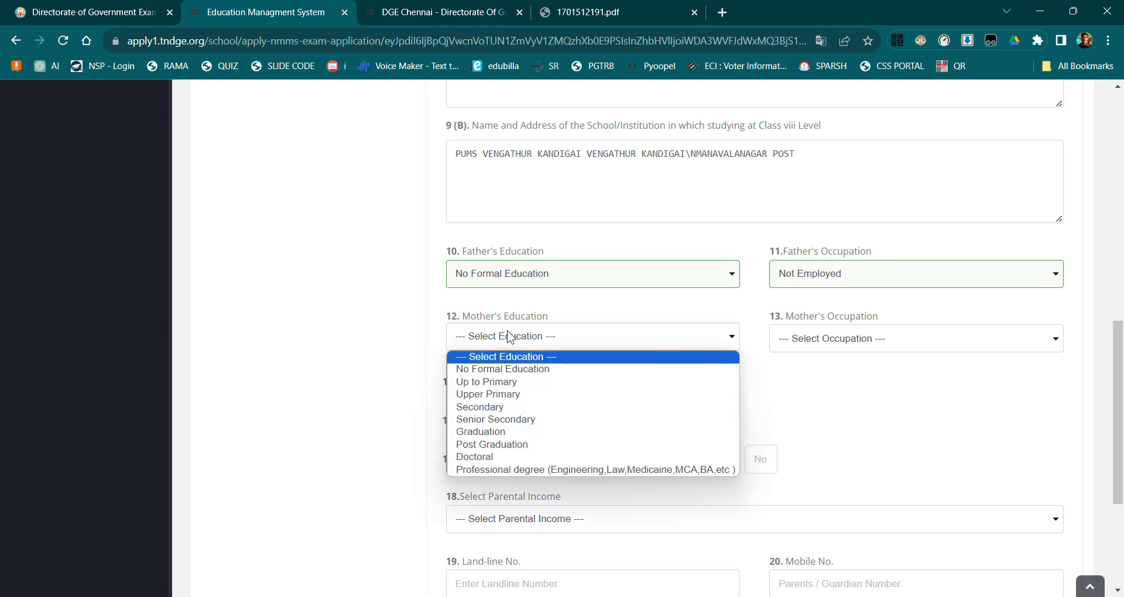
{"action": "left_click", "coordinate": [507, 382]}
{"action": "left_click", "coordinate": [832, 337]}
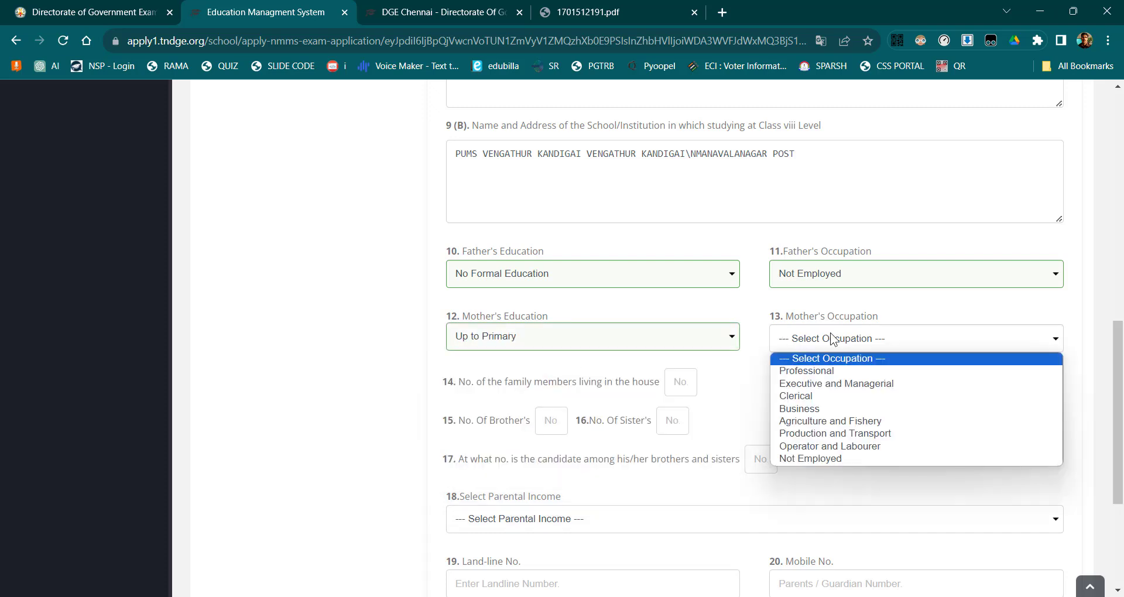
- Set Mother's Occupation to Operator and Labourer; enter 4 family members, 0 brothers, 1 sister
{"action": "left_click", "coordinate": [820, 446]}
{"action": "scroll", "coordinate": [535, 211], "scroll_direction": "down", "scroll_amount": 3}
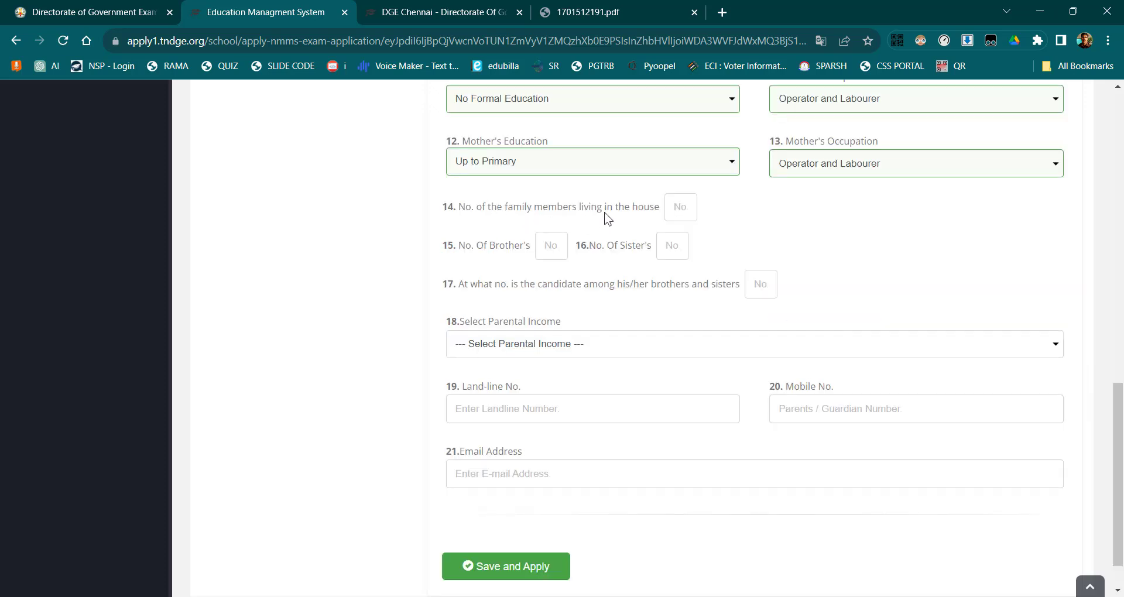
{"action": "left_click", "coordinate": [683, 207]}
{"action": "type", "text": "4"}
{"action": "left_click", "coordinate": [547, 245]}
{"action": "type", "text": "0"}
{"action": "left_click", "coordinate": [668, 244]}
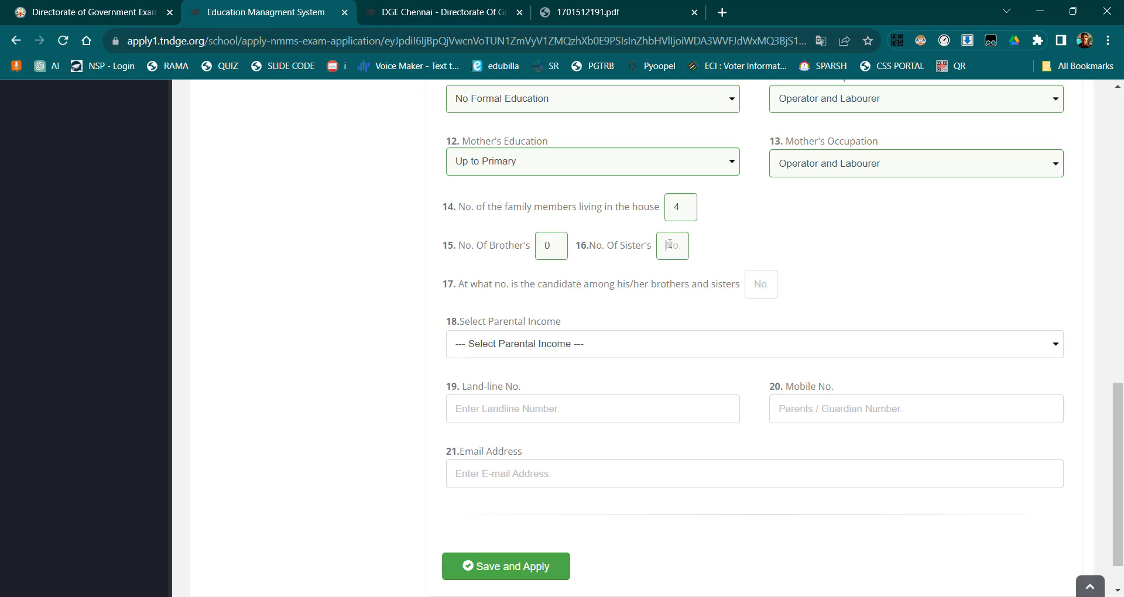
{"action": "type", "text": "11"}
- Set parental income to Up to 50000 and fill in the parent's mobile number and e-mail address
{"action": "scroll", "coordinate": [560, 300], "scroll_direction": "down", "scroll_amount": 1}
{"action": "left_click", "coordinate": [487, 293]}
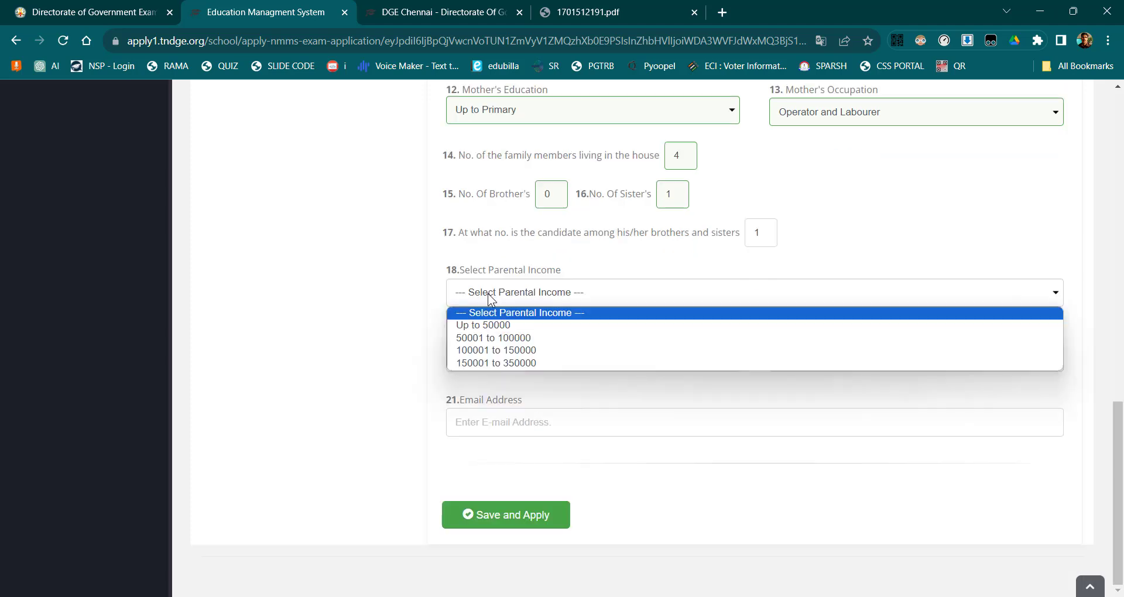
{"action": "left_click", "coordinate": [493, 328]}
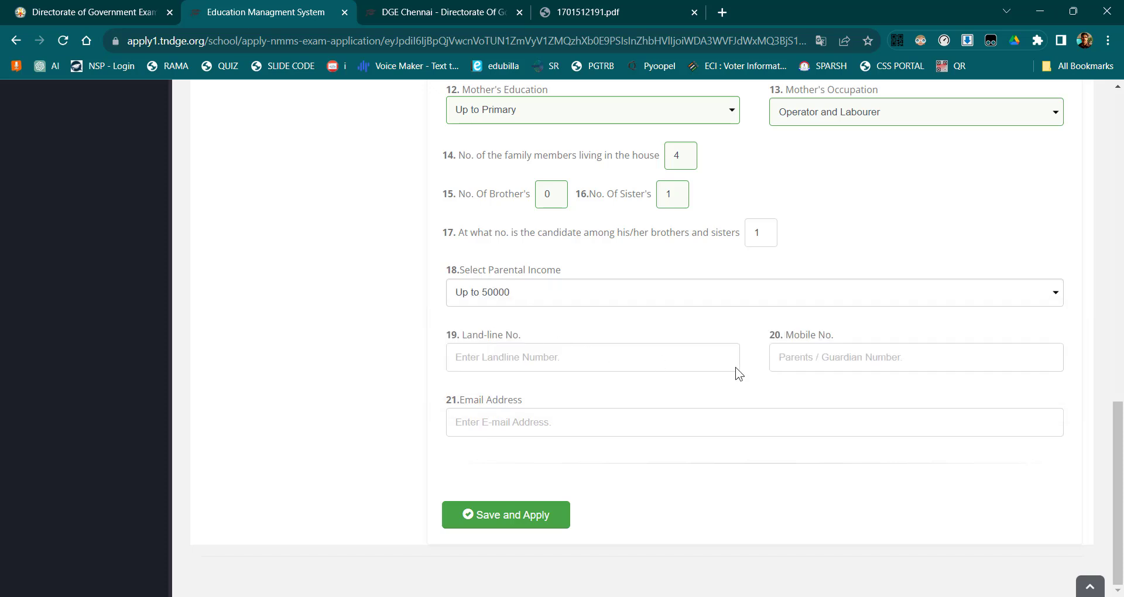
{"action": "left_click", "coordinate": [803, 357]}
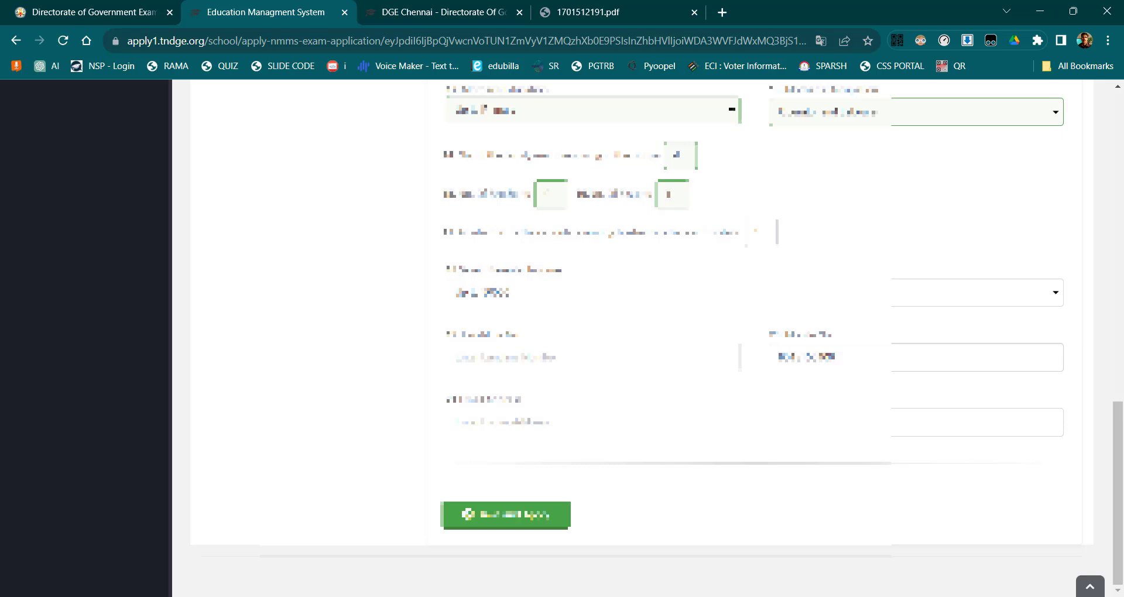
{"action": "left_click", "coordinate": [515, 421]}
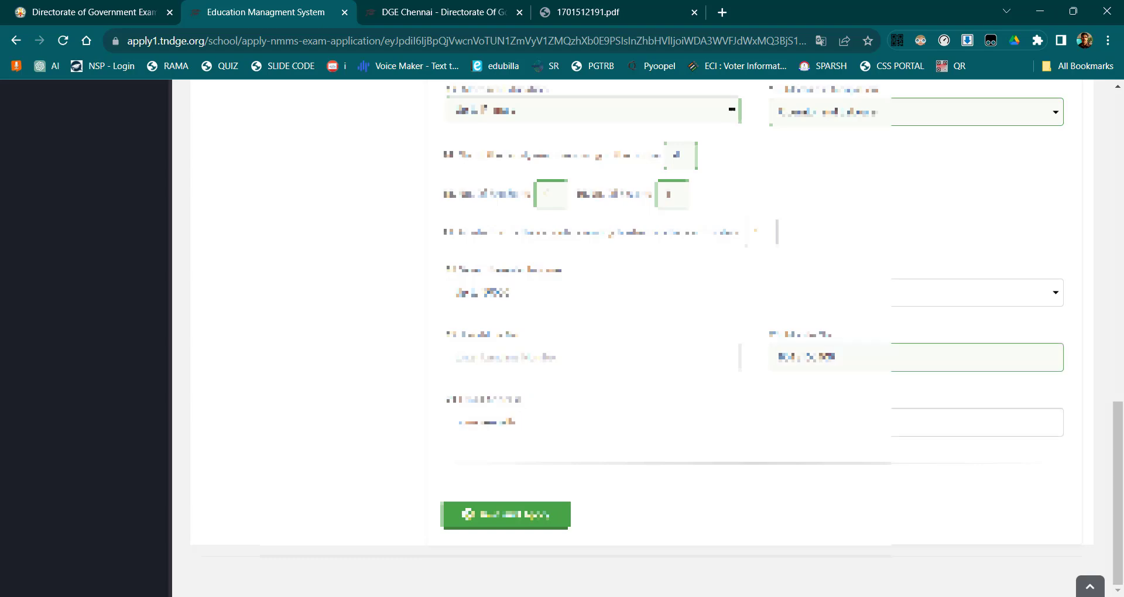
{"action": "type", "text": "@gmail.com"}
- Review the filled-in Apply NMMS form for the student and submit it with Save and Apply
{"action": "scroll", "coordinate": [644, 339], "scroll_direction": "up", "scroll_amount": 8}
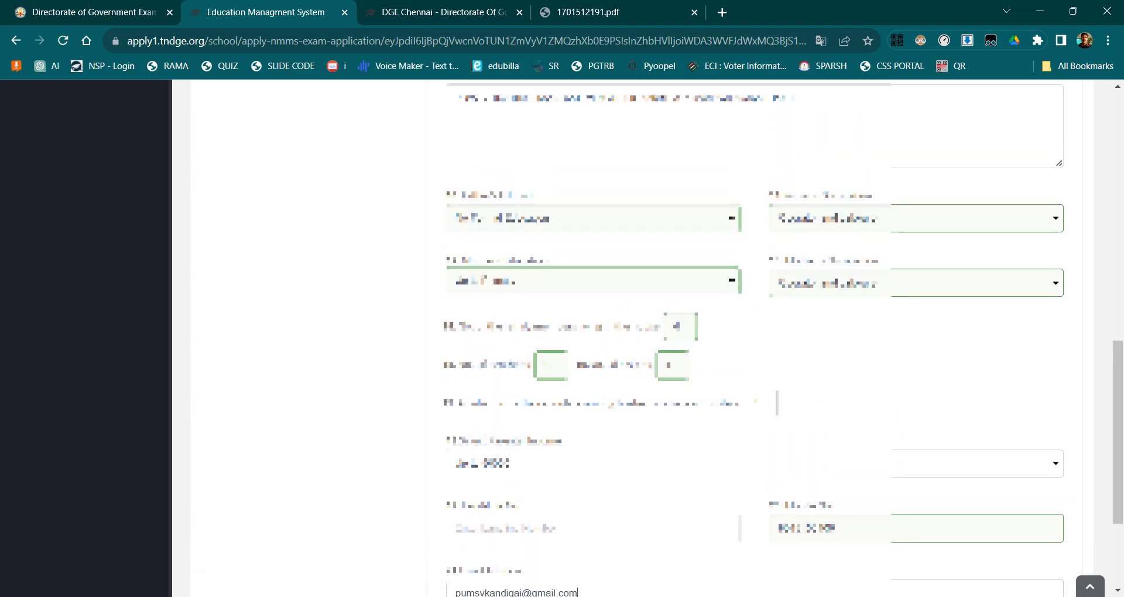
{"action": "scroll", "coordinate": [262, 255], "scroll_direction": "up", "scroll_amount": 6}
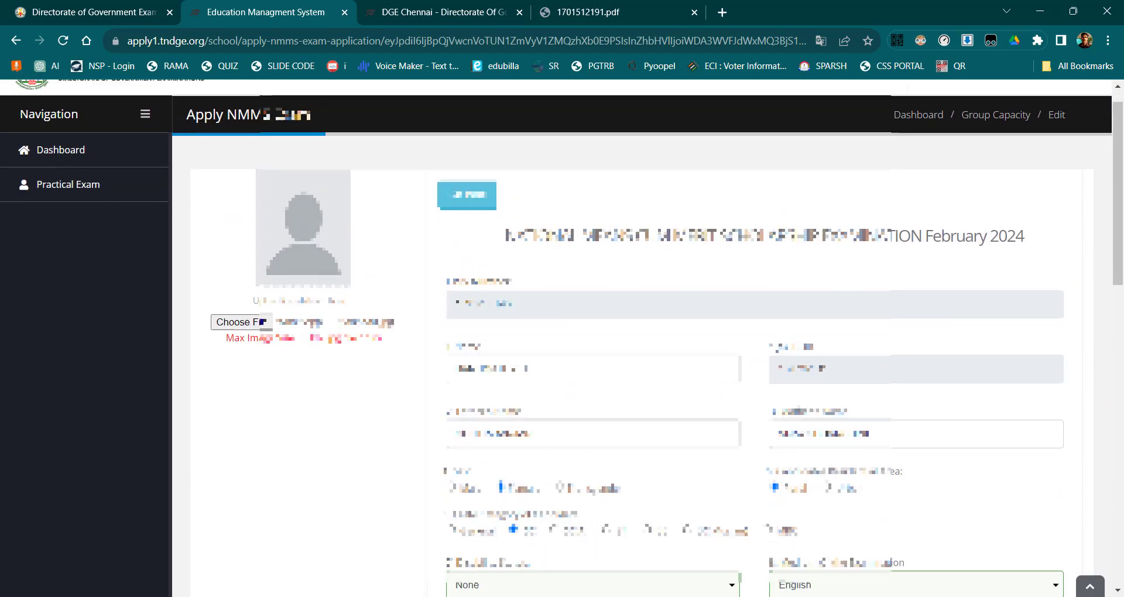
{"action": "scroll", "coordinate": [262, 255], "scroll_direction": "down", "scroll_amount": 4}
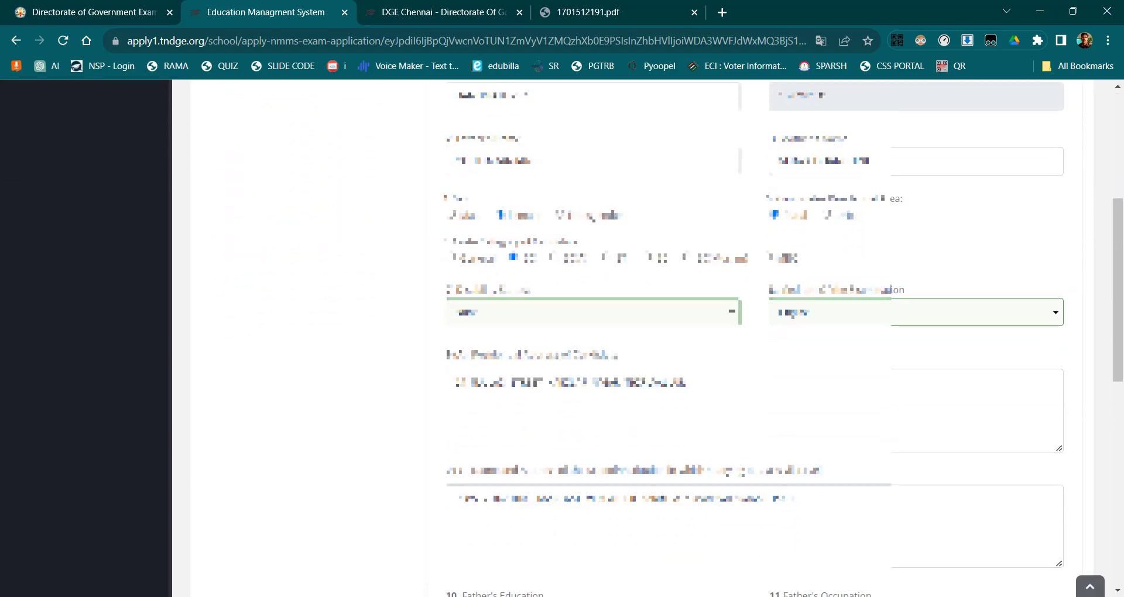
{"action": "scroll", "coordinate": [755, 337], "scroll_direction": "down", "scroll_amount": 2}
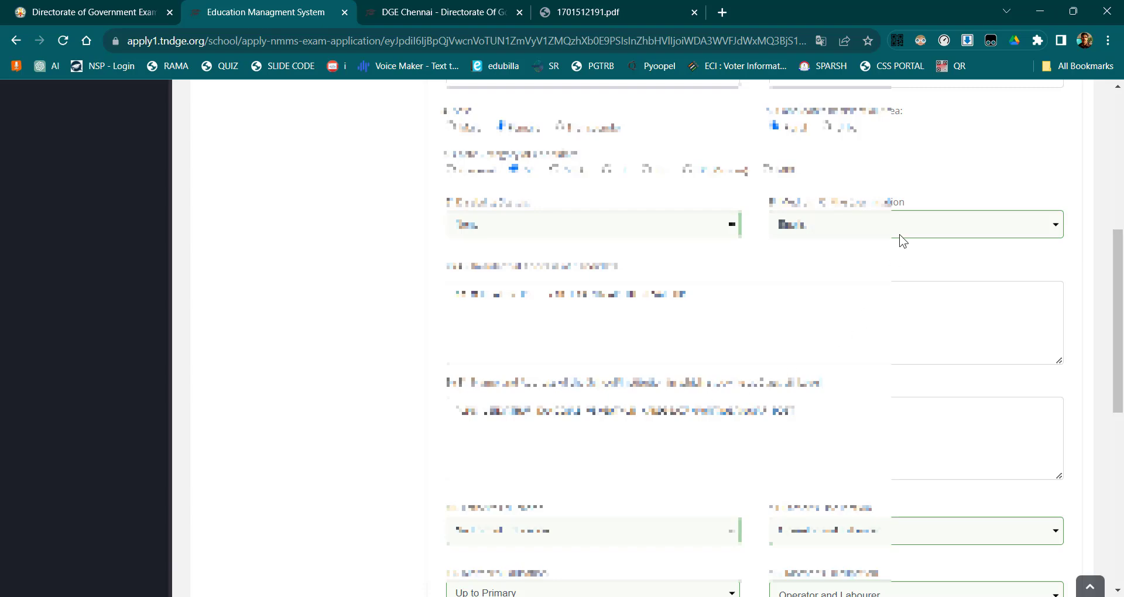
{"action": "scroll", "coordinate": [740, 348], "scroll_direction": "down", "scroll_amount": 3}
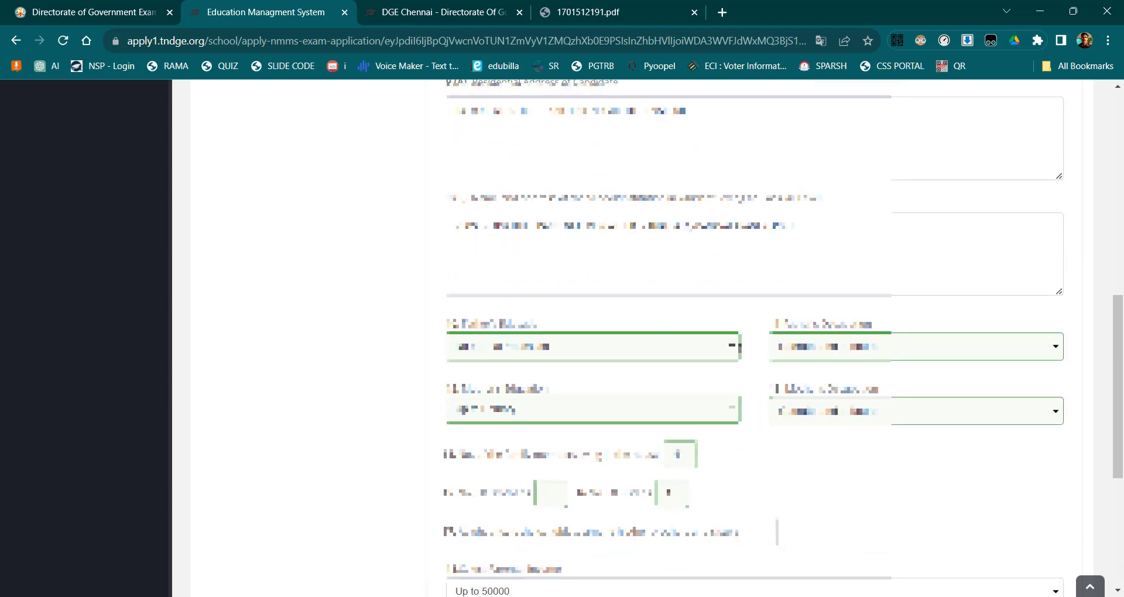
{"action": "scroll", "coordinate": [740, 348], "scroll_direction": "down", "scroll_amount": 5}
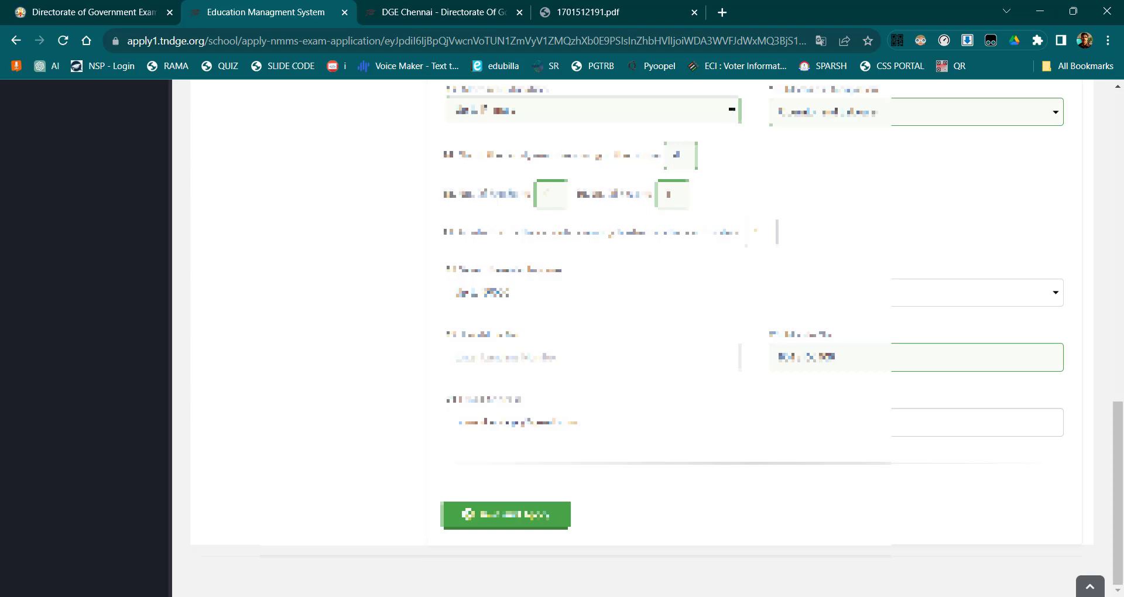
{"action": "scroll", "coordinate": [639, 468], "scroll_direction": "up", "scroll_amount": 6}
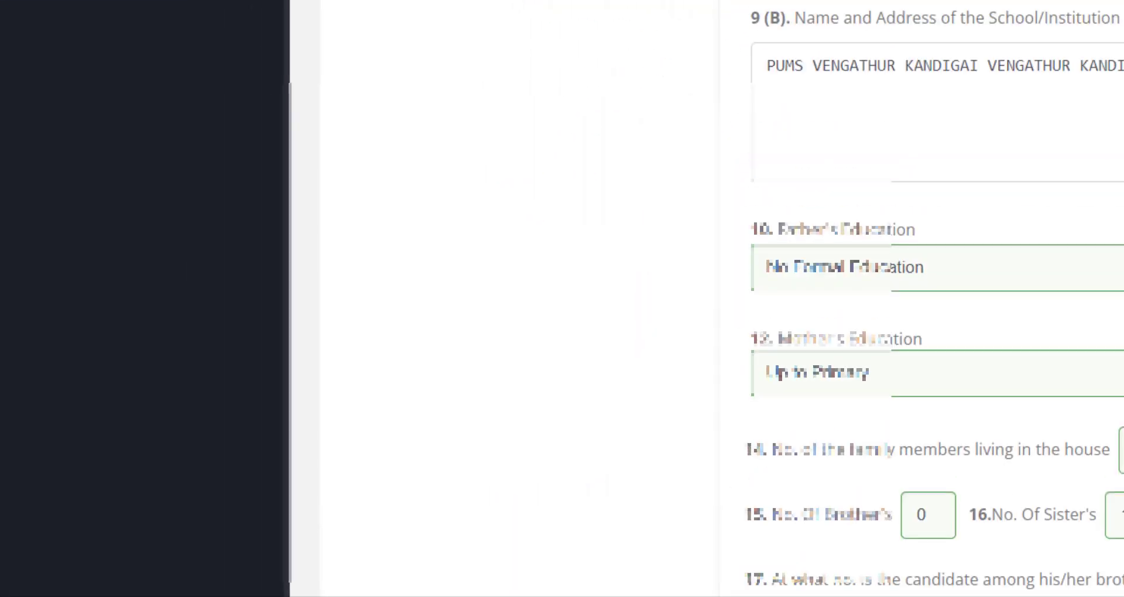
{"action": "scroll", "coordinate": [936, 293], "scroll_direction": "up", "scroll_amount": 8}
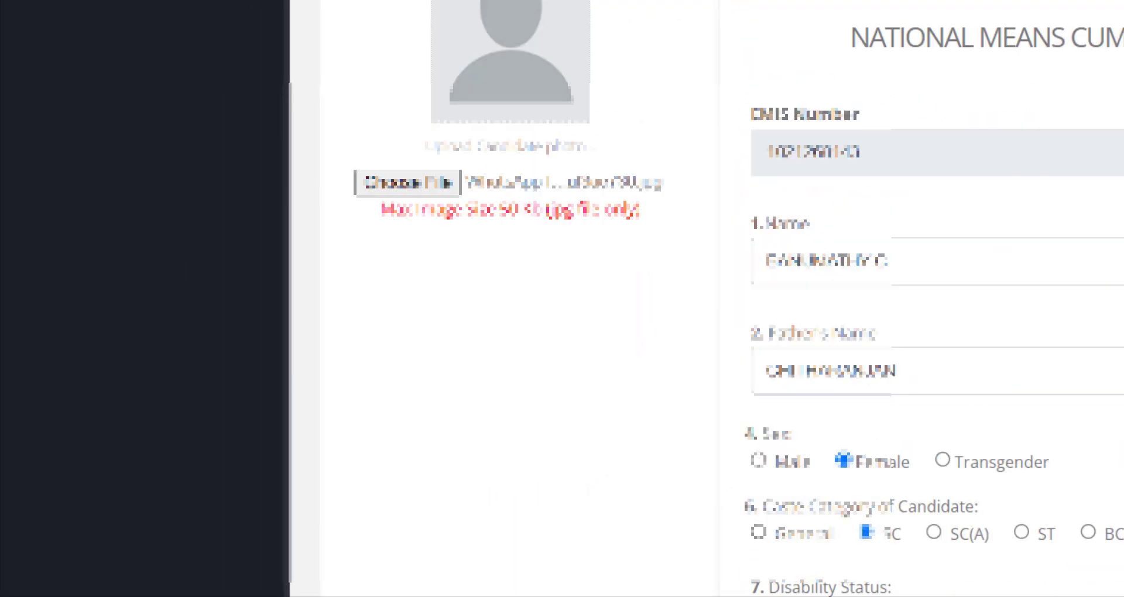
{"action": "scroll", "coordinate": [937, 293], "scroll_direction": "down", "scroll_amount": 11}
{"action": "scroll", "coordinate": [890, 540], "scroll_direction": "down", "scroll_amount": 4}
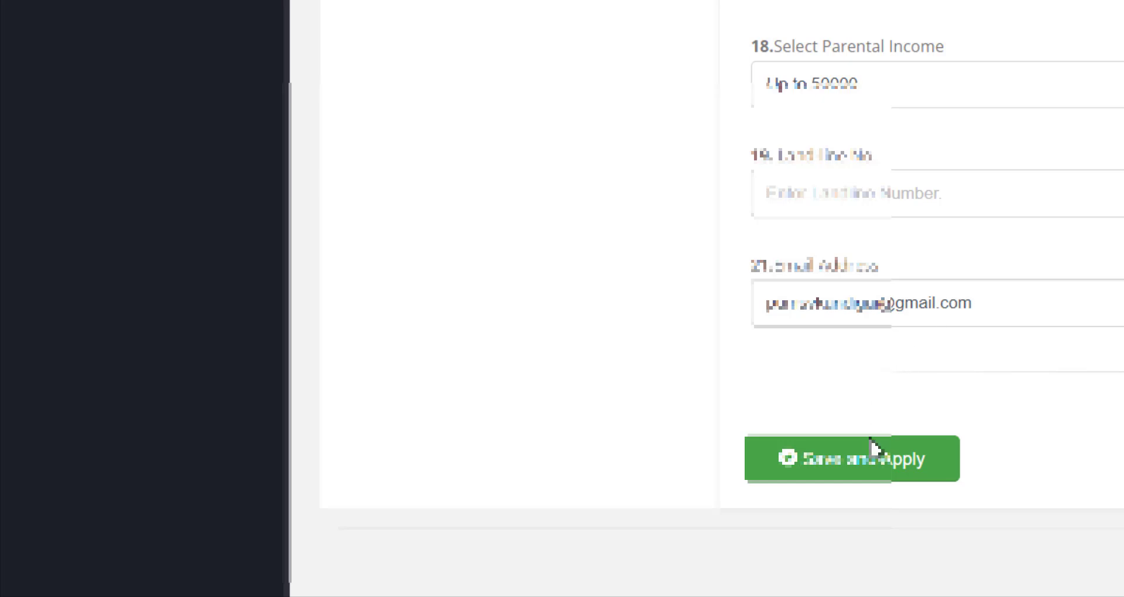
{"action": "left_click", "coordinate": [875, 459]}
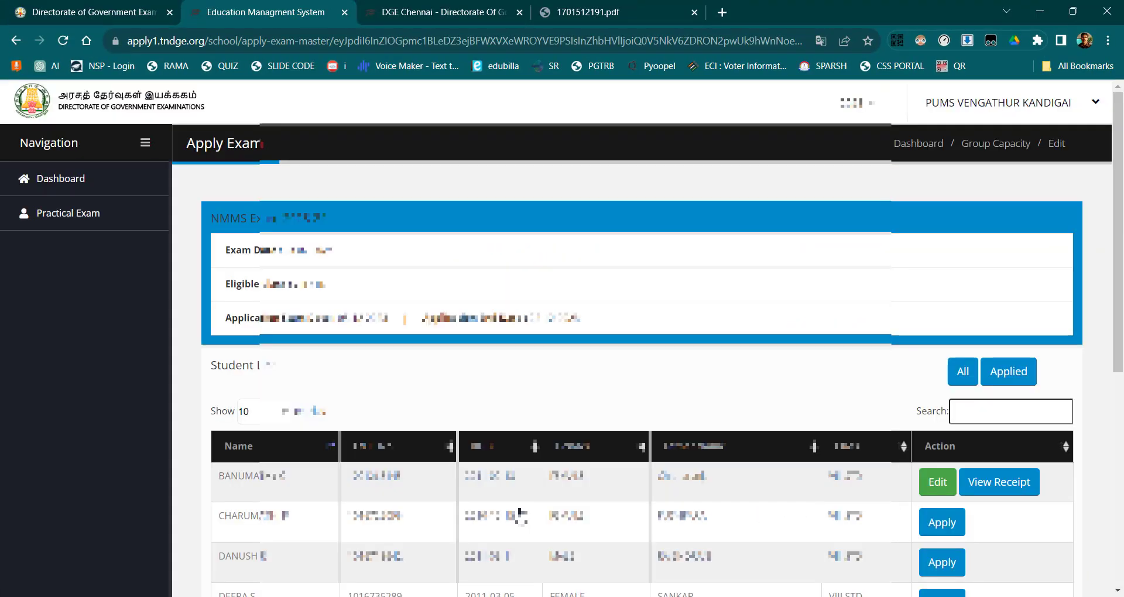
- Reopen the first student's NMMS application, check the father's name, and save it again
{"action": "left_click", "coordinate": [938, 483]}
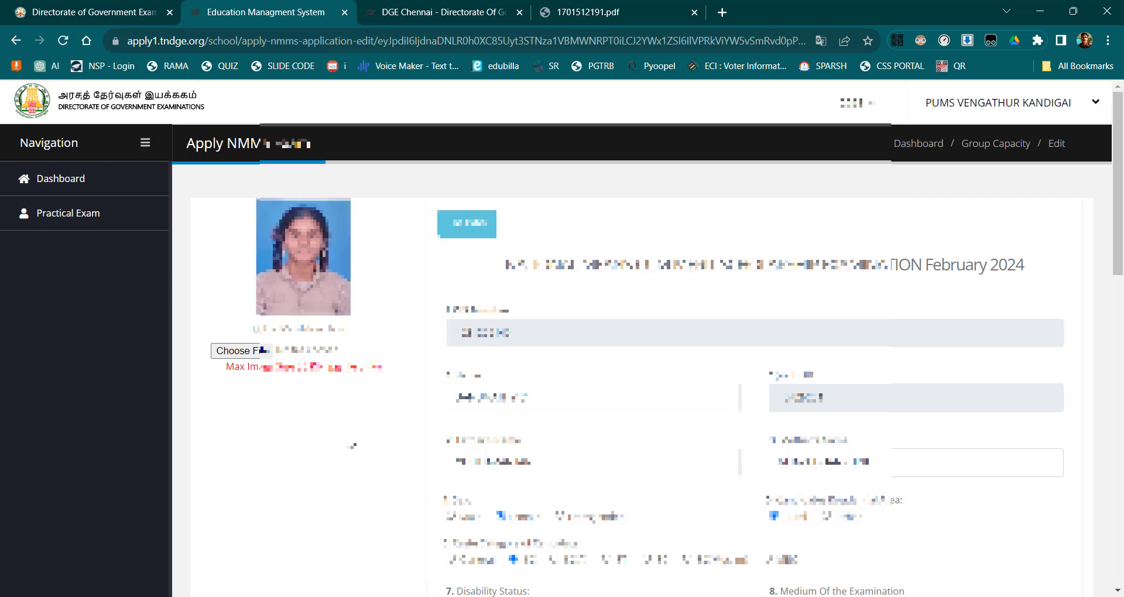
{"action": "scroll", "coordinate": [352, 445], "scroll_direction": "down", "scroll_amount": 3}
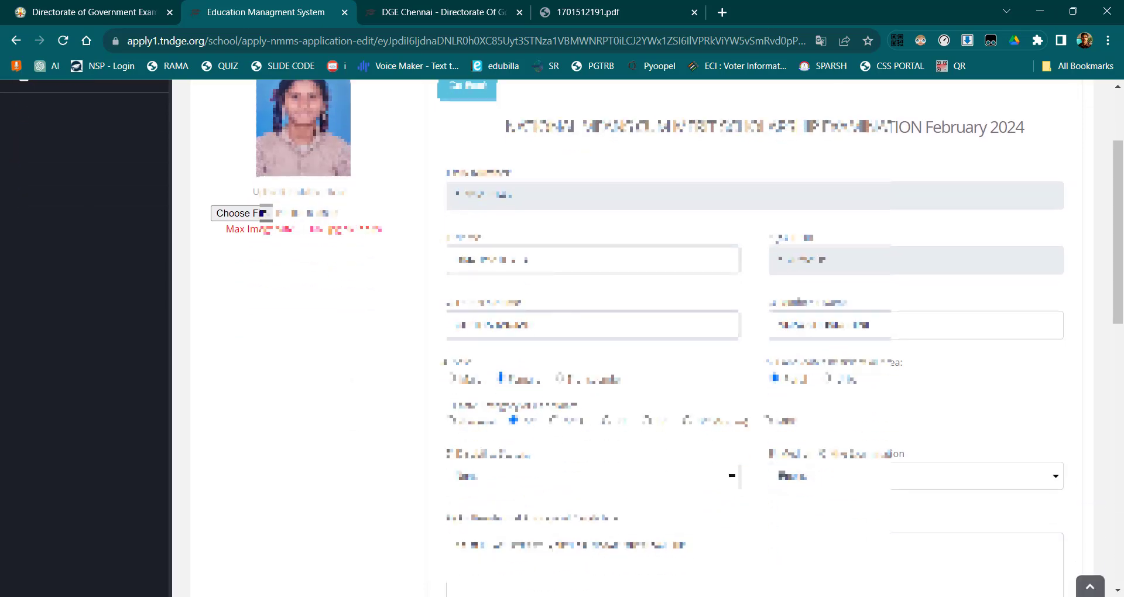
{"action": "left_click", "coordinate": [560, 320]}
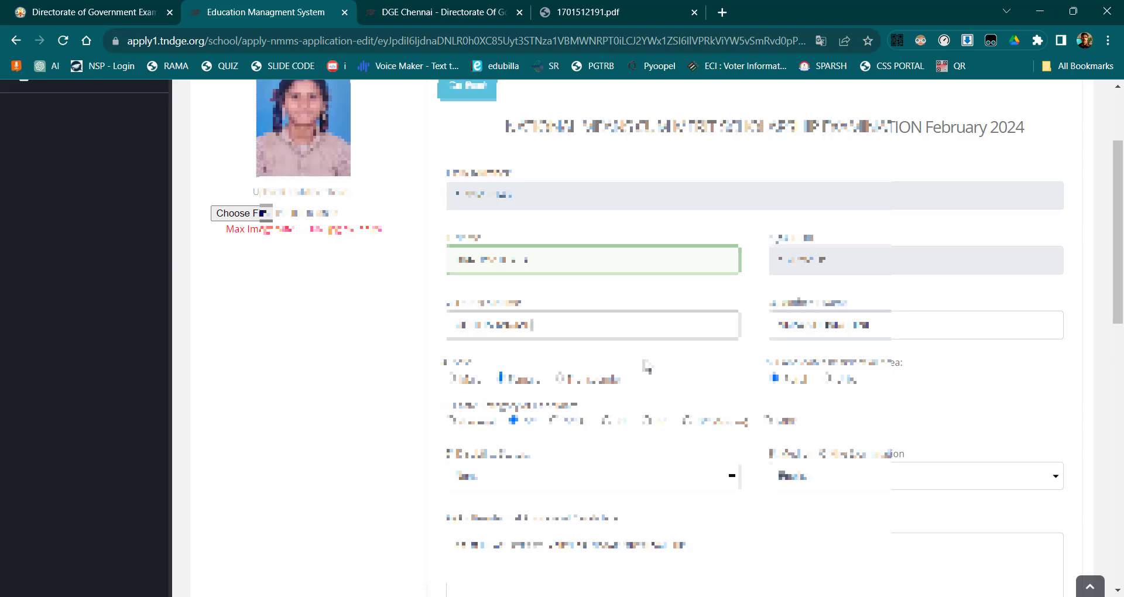
{"action": "scroll", "coordinate": [647, 366], "scroll_direction": "down", "scroll_amount": 5}
{"action": "scroll", "coordinate": [647, 366], "scroll_direction": "down", "scroll_amount": 7}
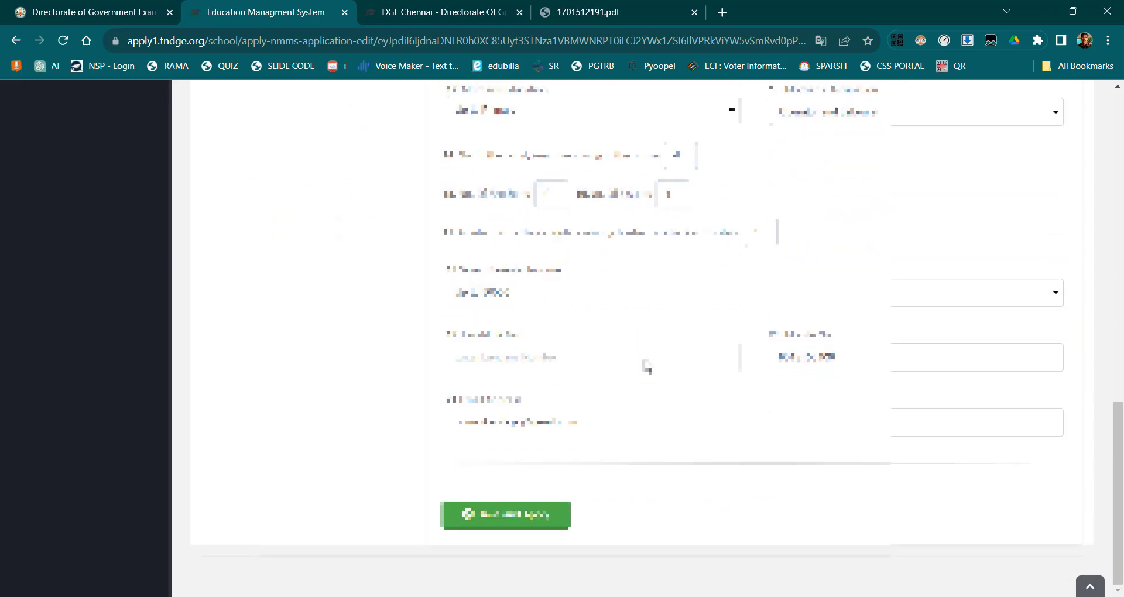
{"action": "left_click", "coordinate": [549, 518]}
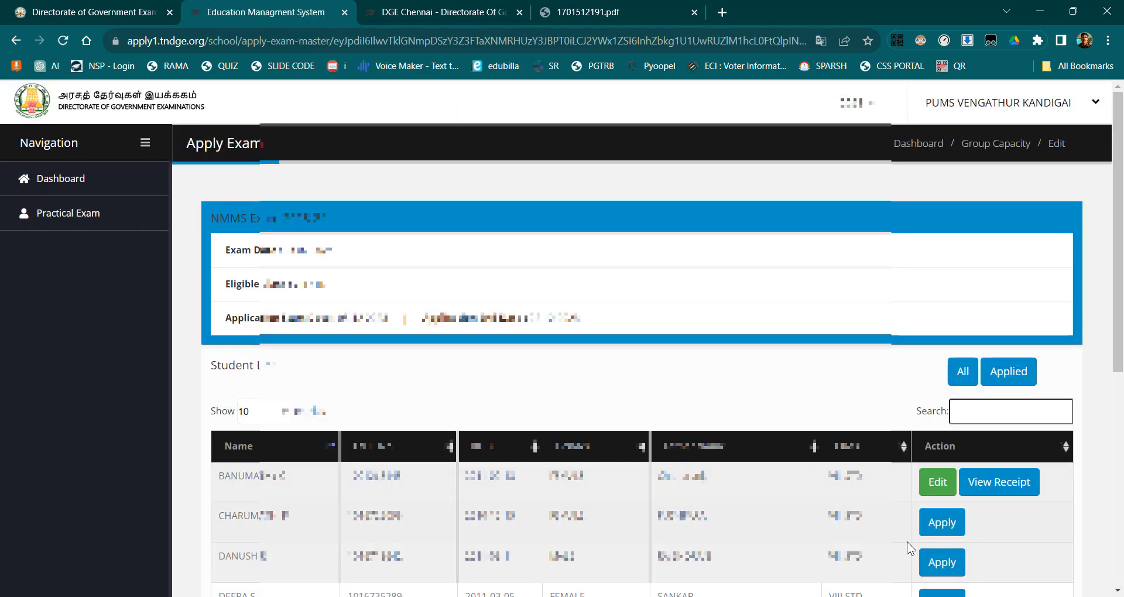
- View the first student's application receipt in a new tab, then close that tab
{"action": "scroll", "coordinate": [740, 521], "scroll_direction": "down", "scroll_amount": 2}
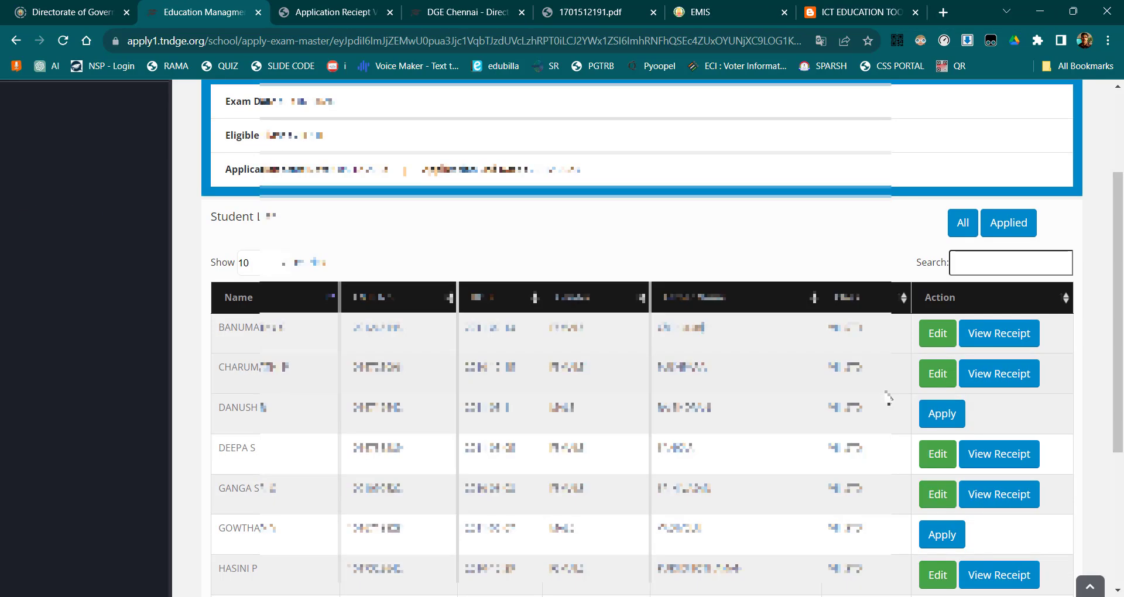
{"action": "scroll", "coordinate": [888, 397], "scroll_direction": "down", "scroll_amount": 2}
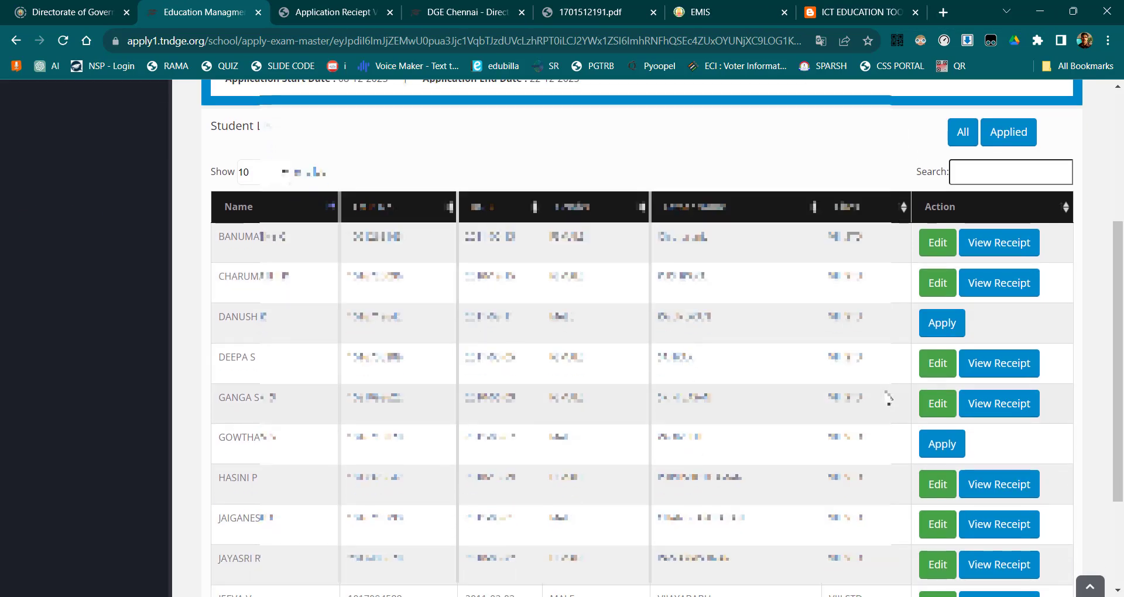
{"action": "scroll", "coordinate": [888, 398], "scroll_direction": "down", "scroll_amount": 1}
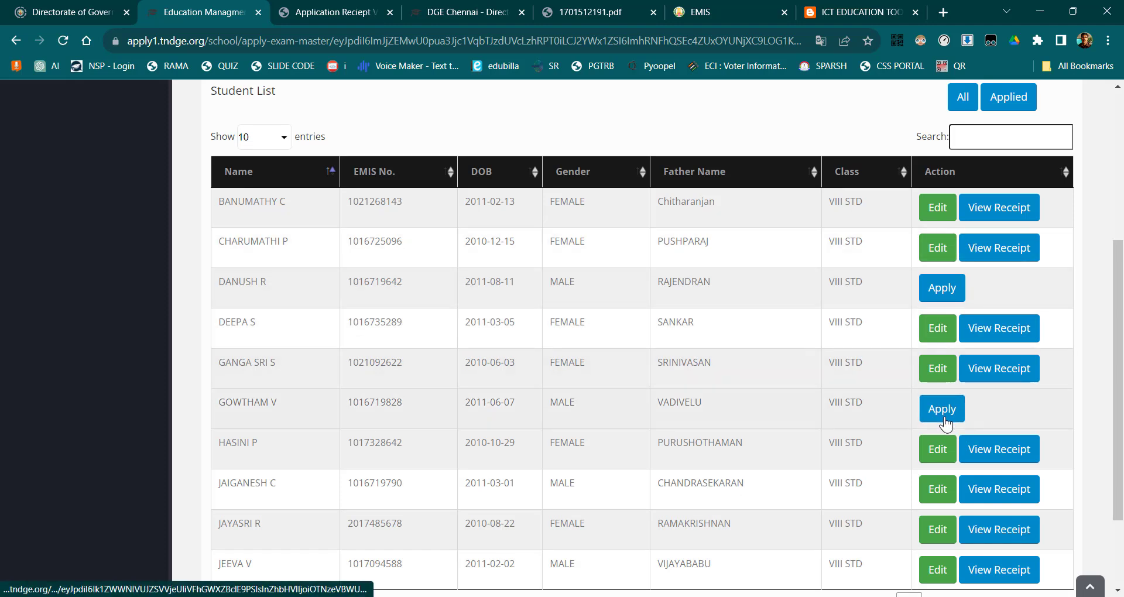
{"action": "left_click", "coordinate": [996, 215]}
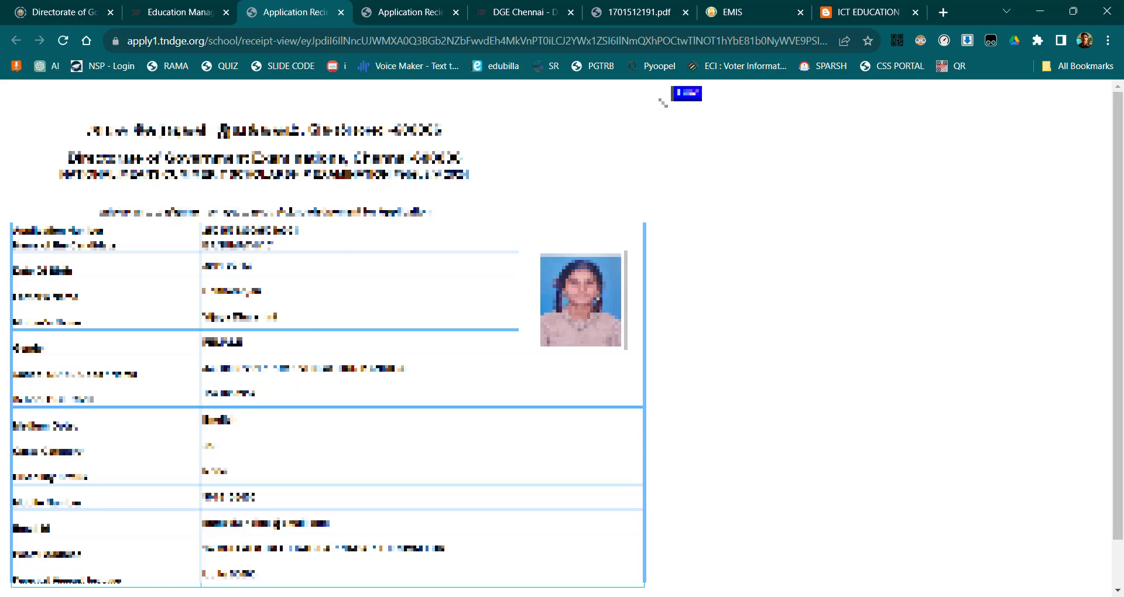
{"action": "left_click", "coordinate": [341, 12]}
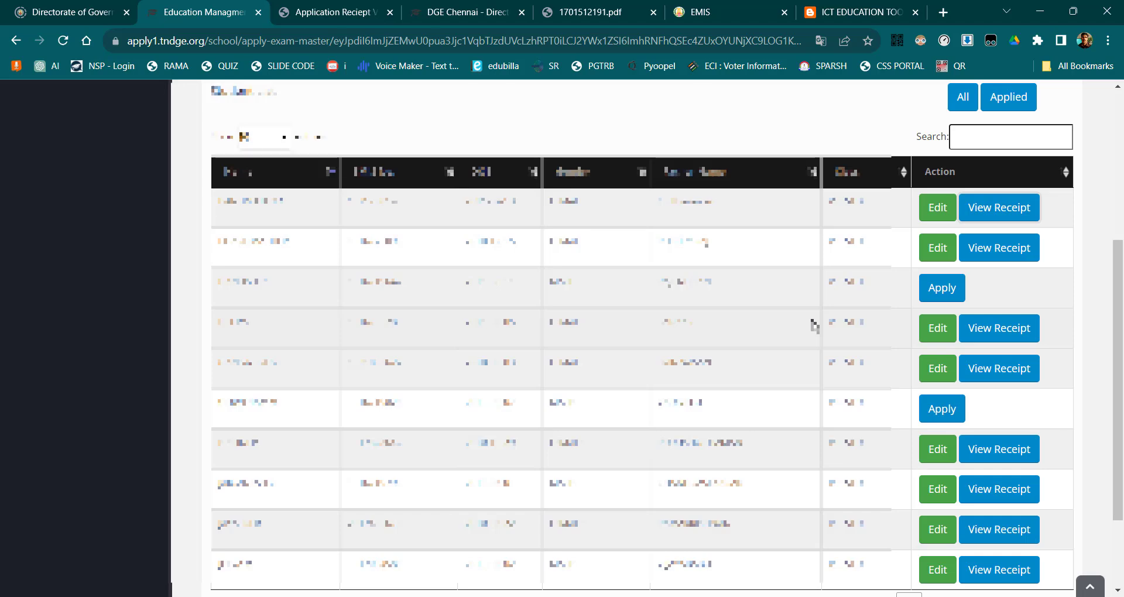
{"action": "scroll", "coordinate": [812, 321], "scroll_direction": "down", "scroll_amount": 2}
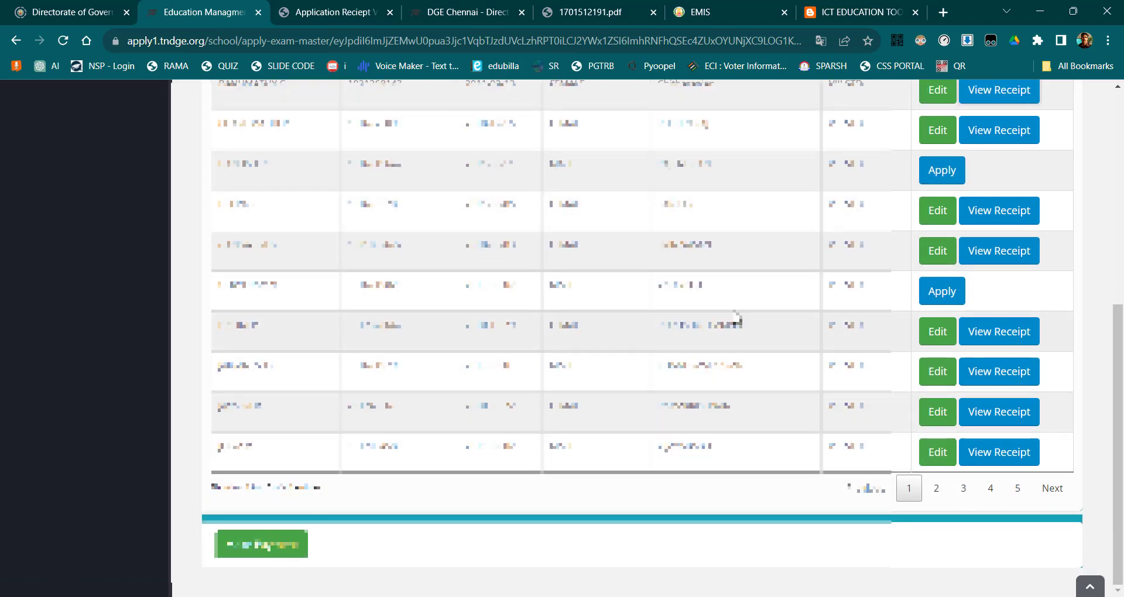
- From the exam list, open Make Payment and select all 34 applied students for a 1700 total
{"action": "left_click", "coordinate": [255, 548]}
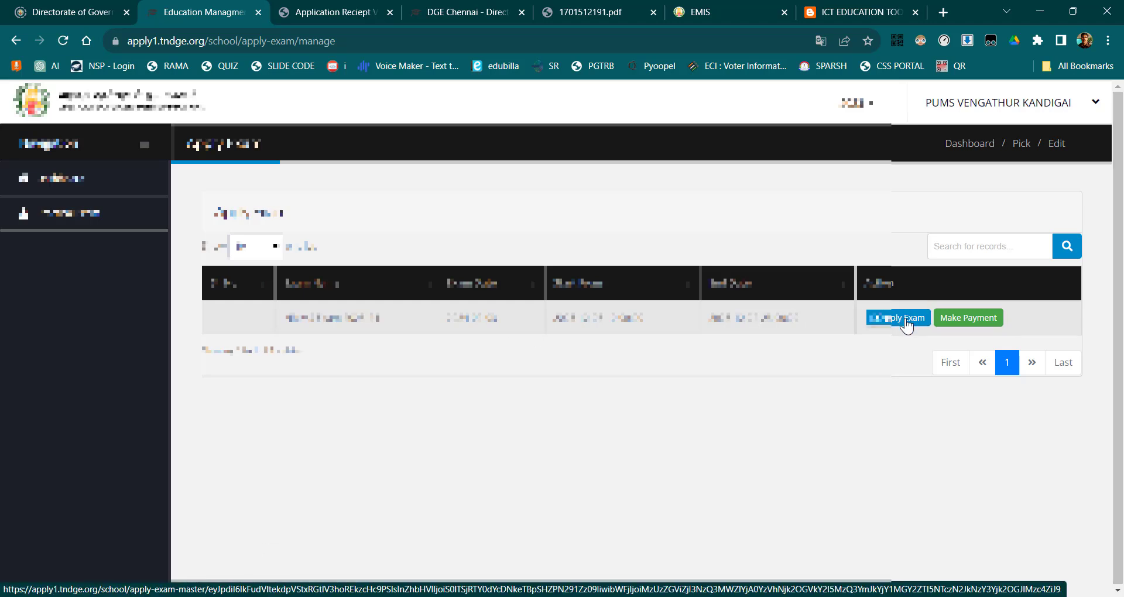
{"action": "left_click", "coordinate": [958, 322]}
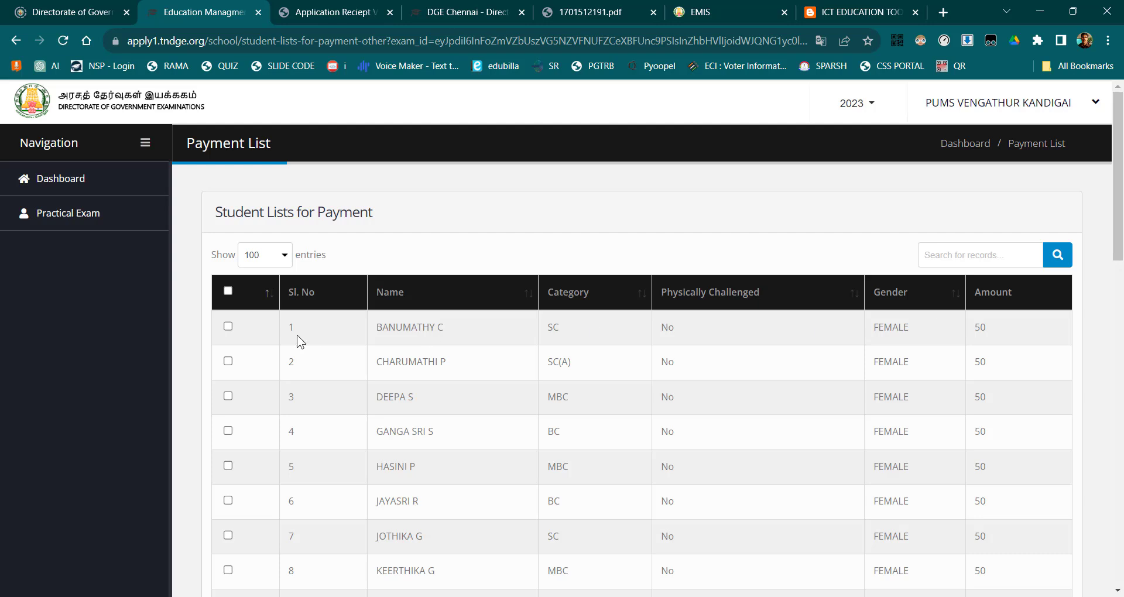
{"action": "left_click", "coordinate": [229, 326]}
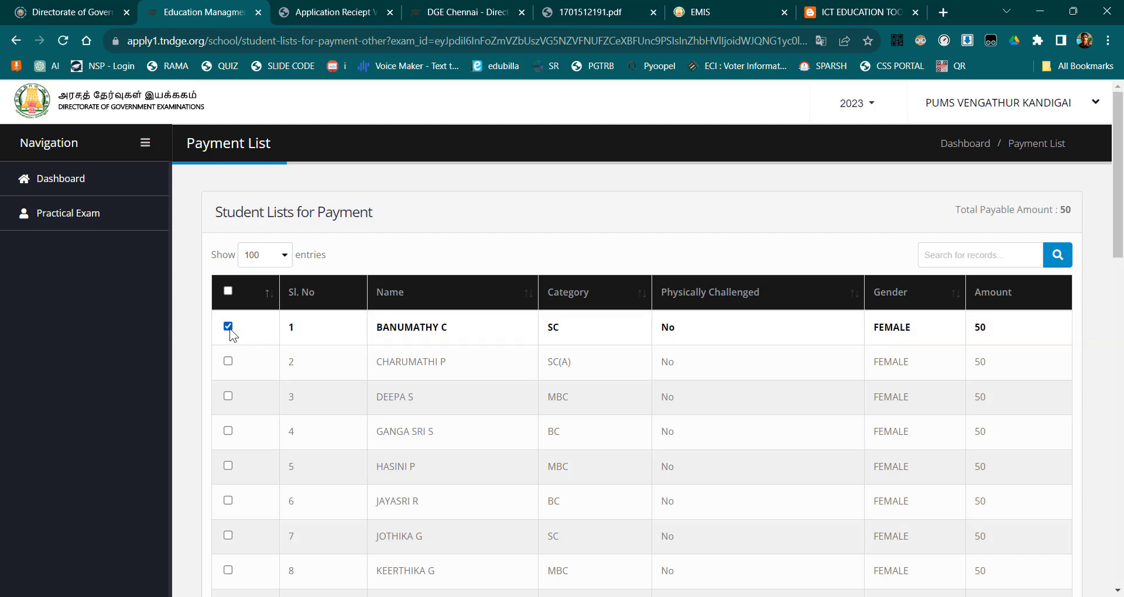
{"action": "left_click", "coordinate": [229, 362]}
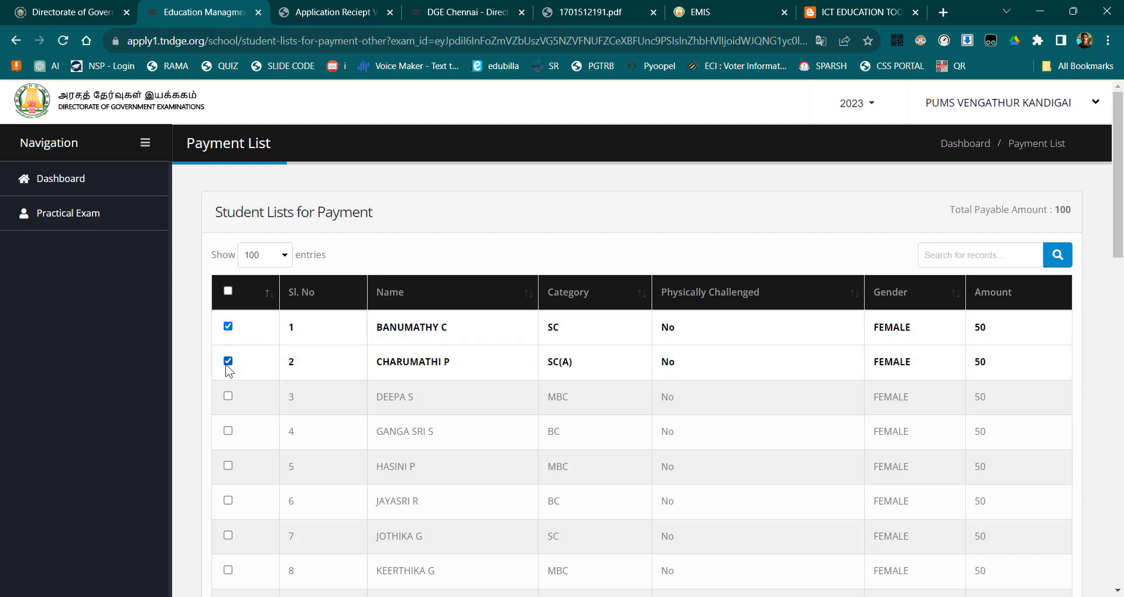
{"action": "left_click", "coordinate": [229, 291]}
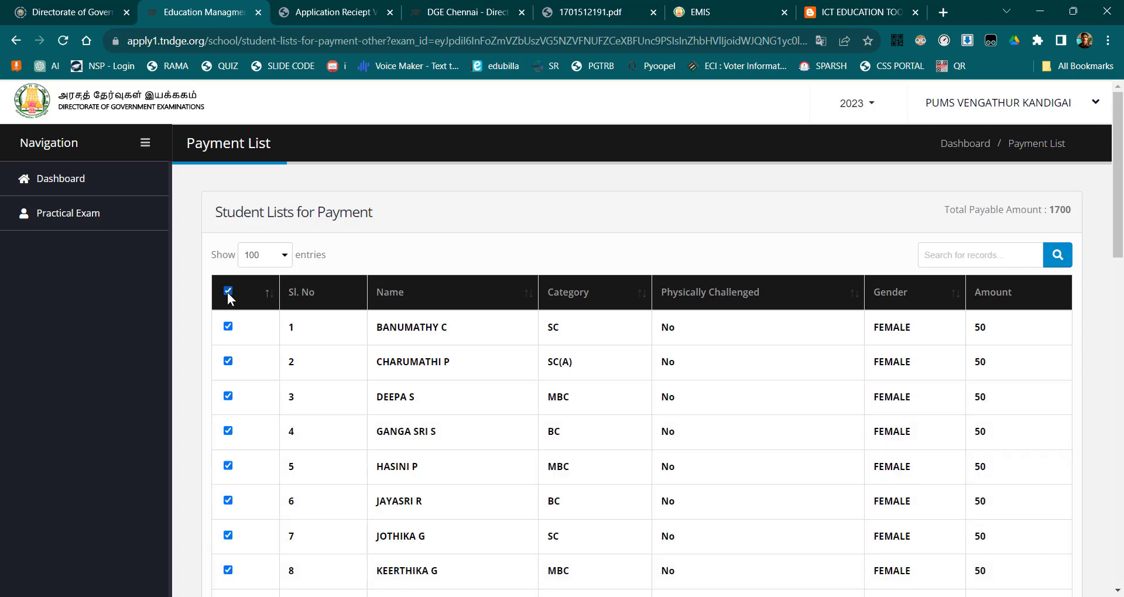
{"action": "scroll", "coordinate": [614, 458], "scroll_direction": "down", "scroll_amount": 2}
{"action": "scroll", "coordinate": [614, 454], "scroll_direction": "down", "scroll_amount": 8}
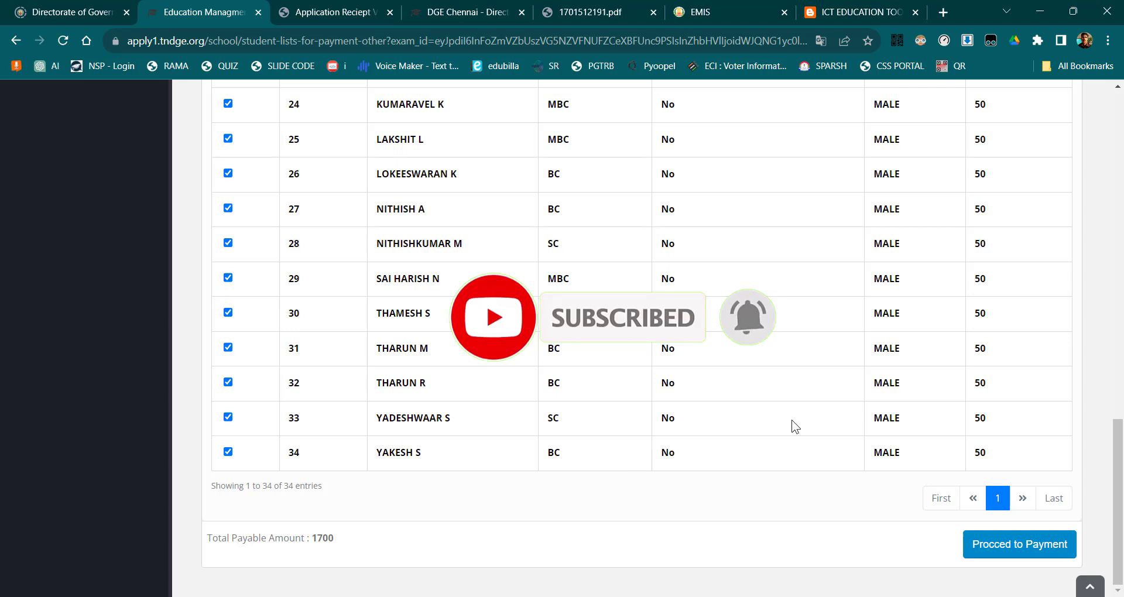
- Proceed to payment for the remaining student (1 candidate, 50) with payment type ONLINE
{"action": "left_click", "coordinate": [1031, 549]}
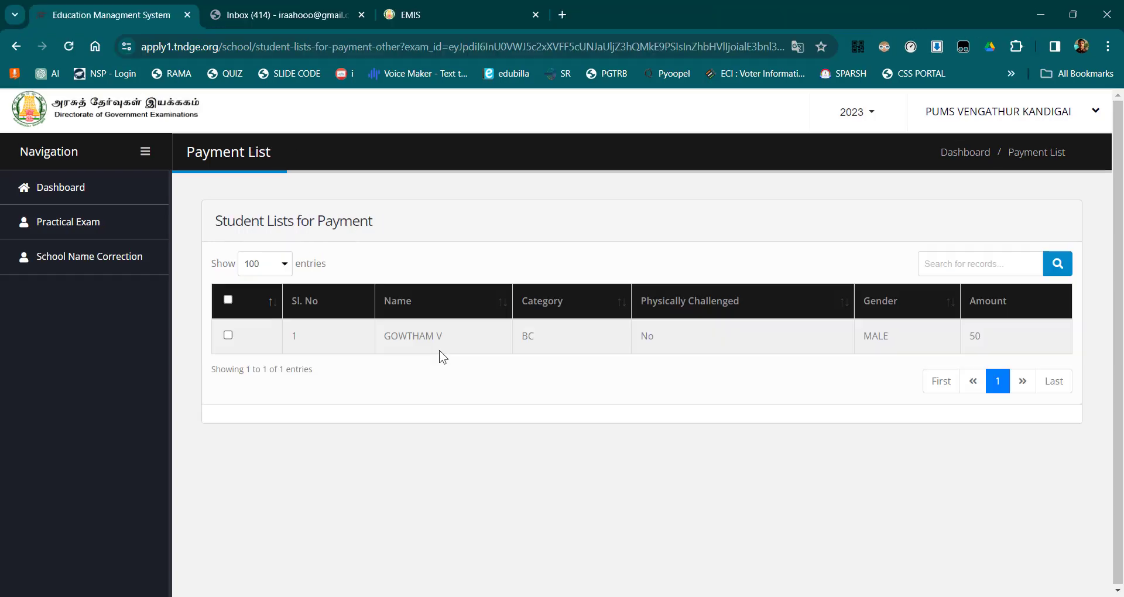
{"action": "left_click", "coordinate": [228, 337]}
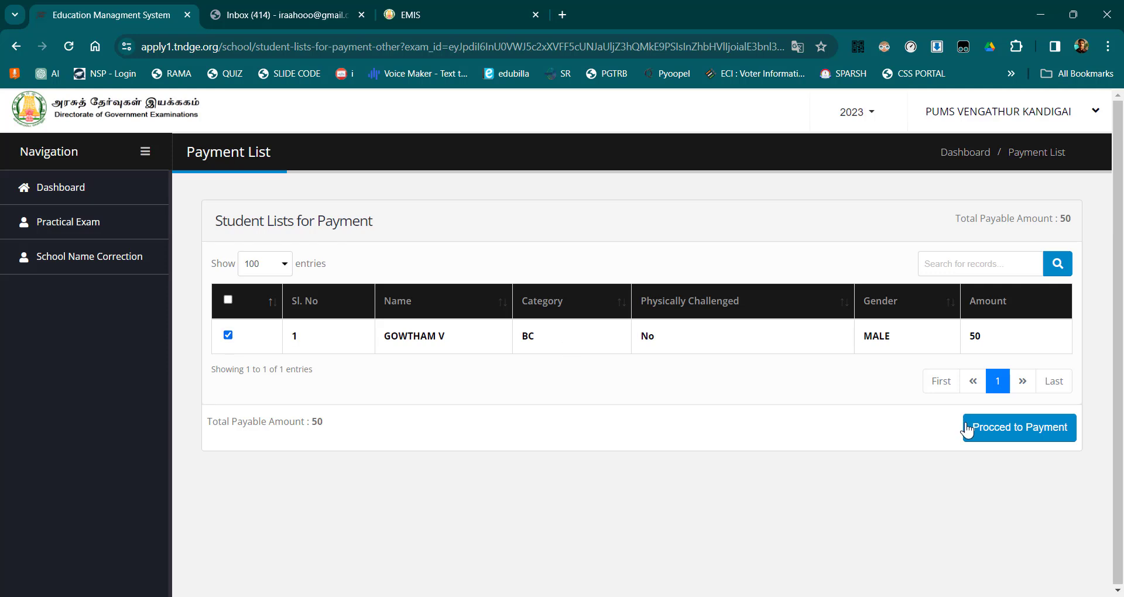
{"action": "left_click", "coordinate": [994, 433]}
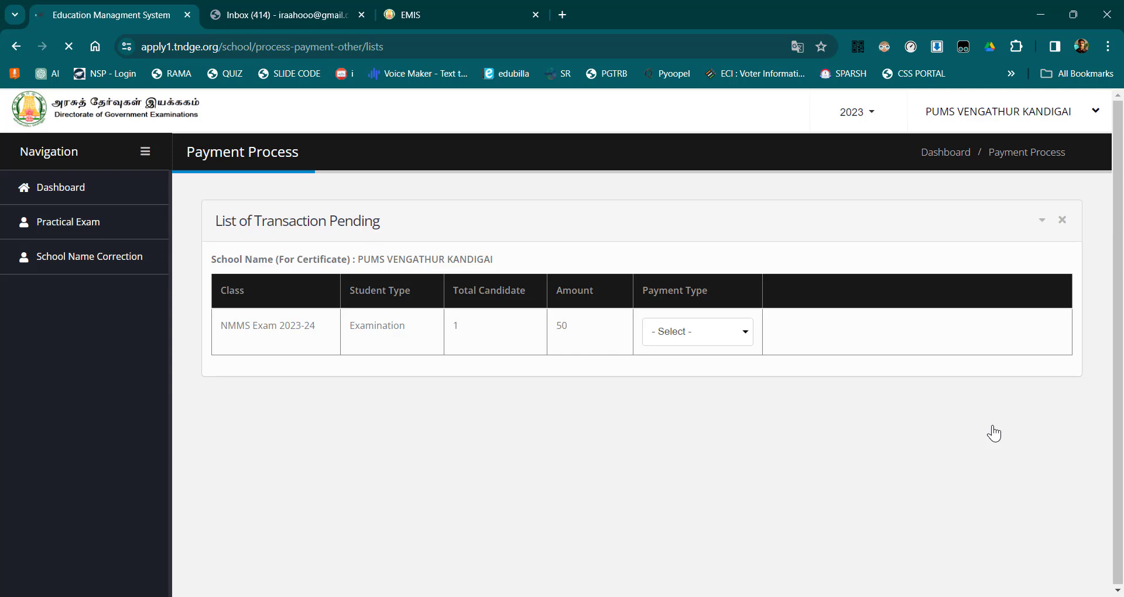
{"action": "left_click", "coordinate": [687, 329]}
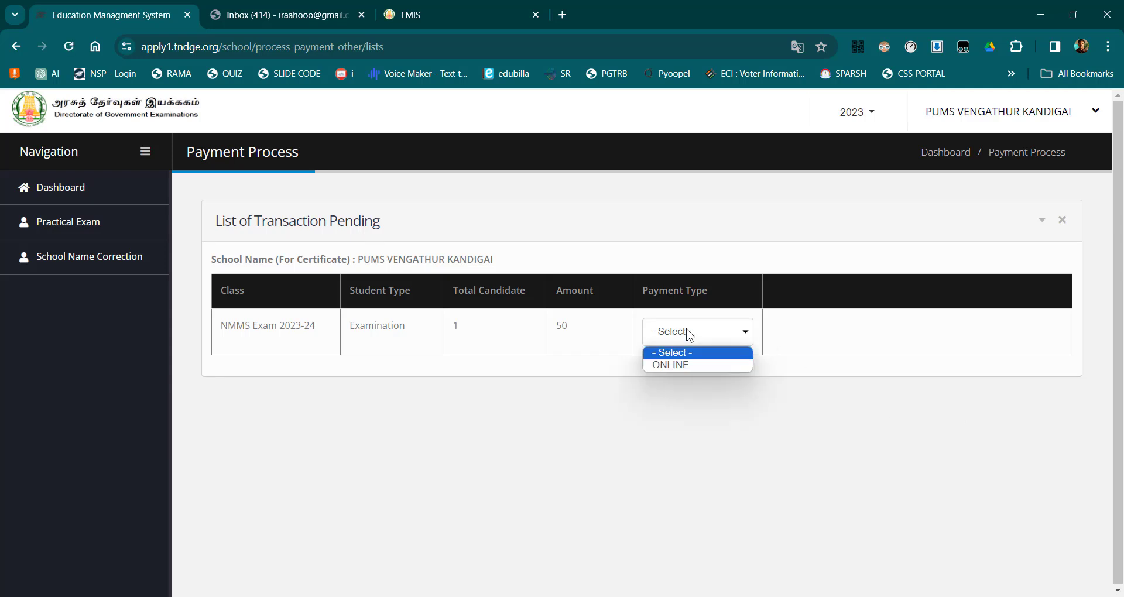
{"action": "left_click", "coordinate": [680, 365]}
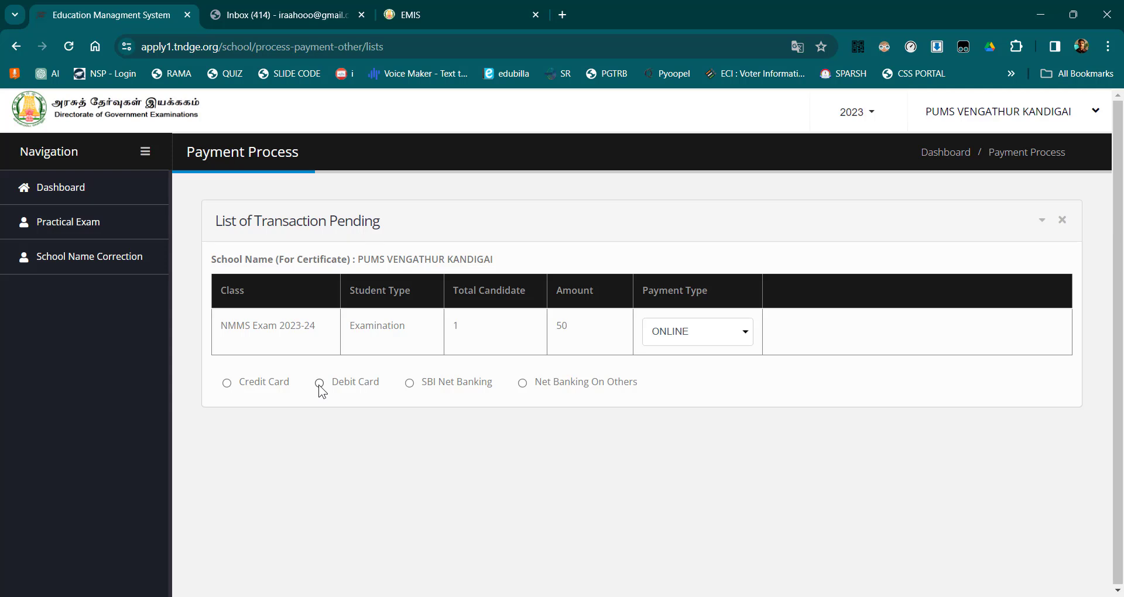
- Switch the payment method from SBI Net Banking to Debit Card and proceed to pay Rs 51.02
{"action": "left_click", "coordinate": [410, 384]}
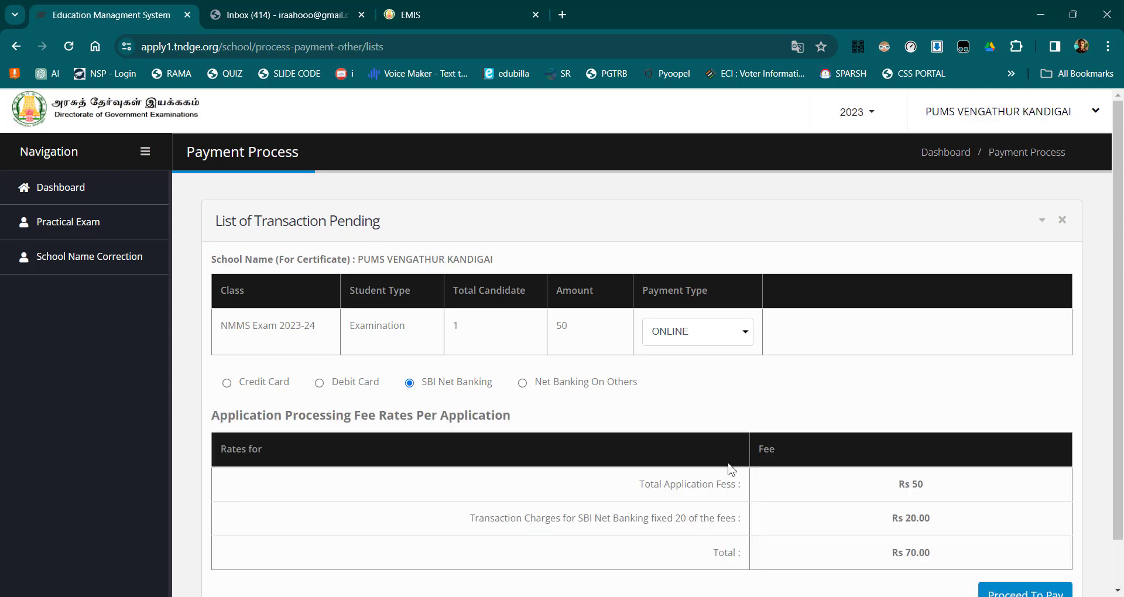
{"action": "scroll", "coordinate": [850, 515], "scroll_direction": "down", "scroll_amount": 1}
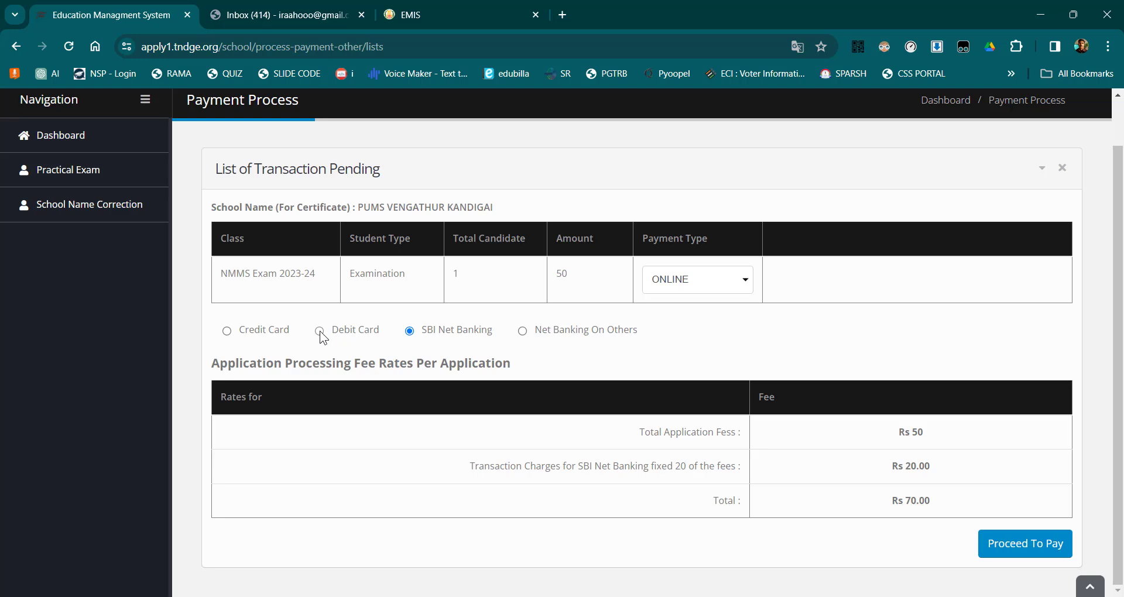
{"action": "left_click", "coordinate": [335, 332]}
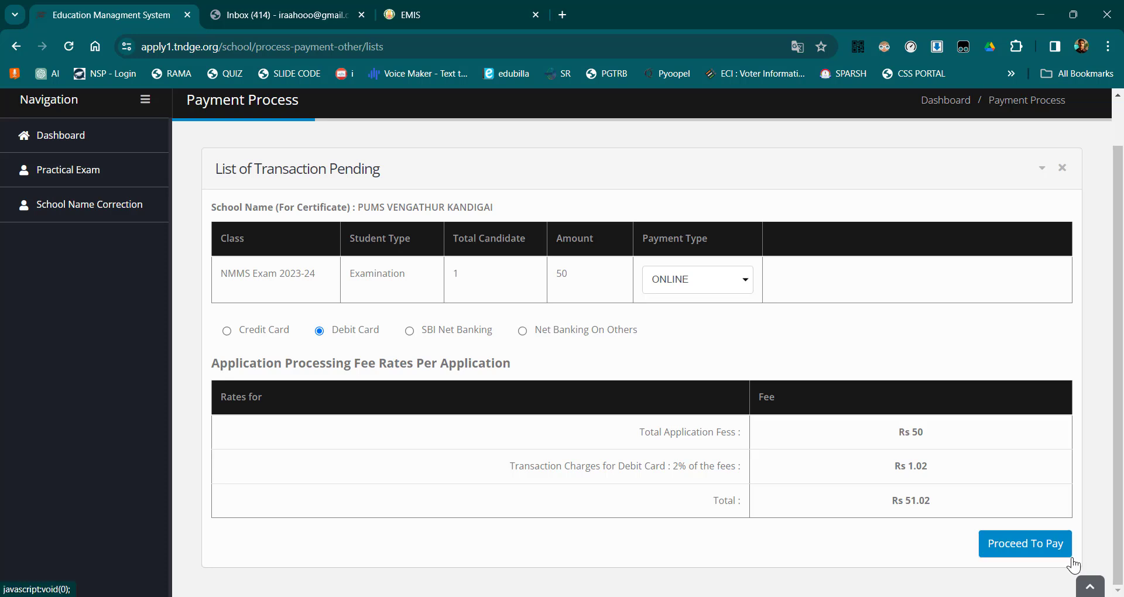
{"action": "left_click", "coordinate": [1019, 545]}
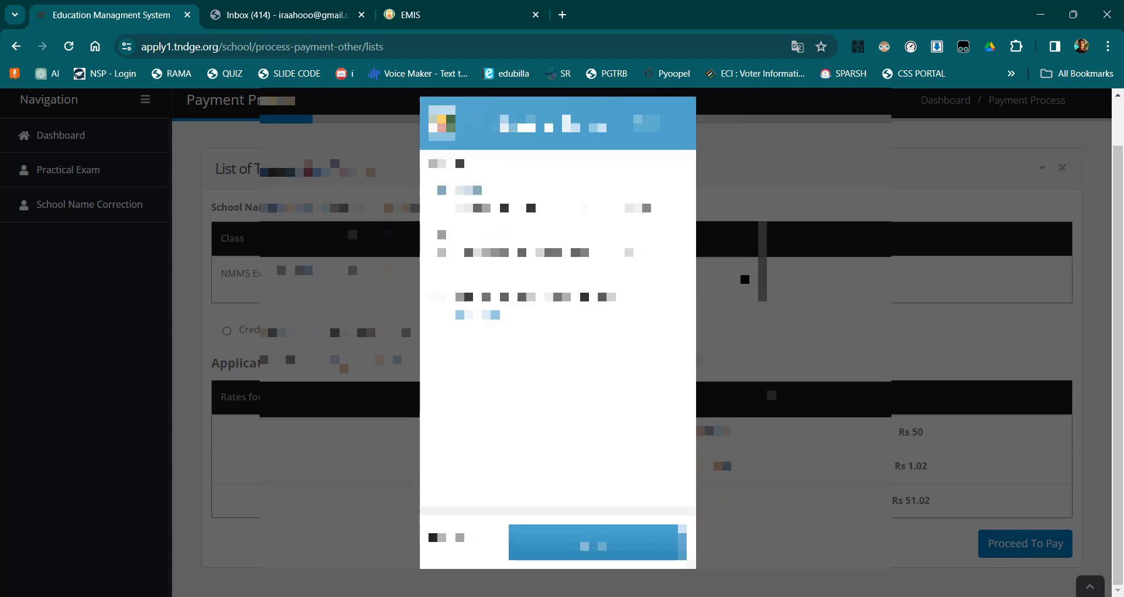
- Autofill the saved debit card details, correct the cardholder name, and enter the CVV
{"action": "left_click", "coordinate": [639, 208]}
{"action": "left_click", "coordinate": [504, 207]}
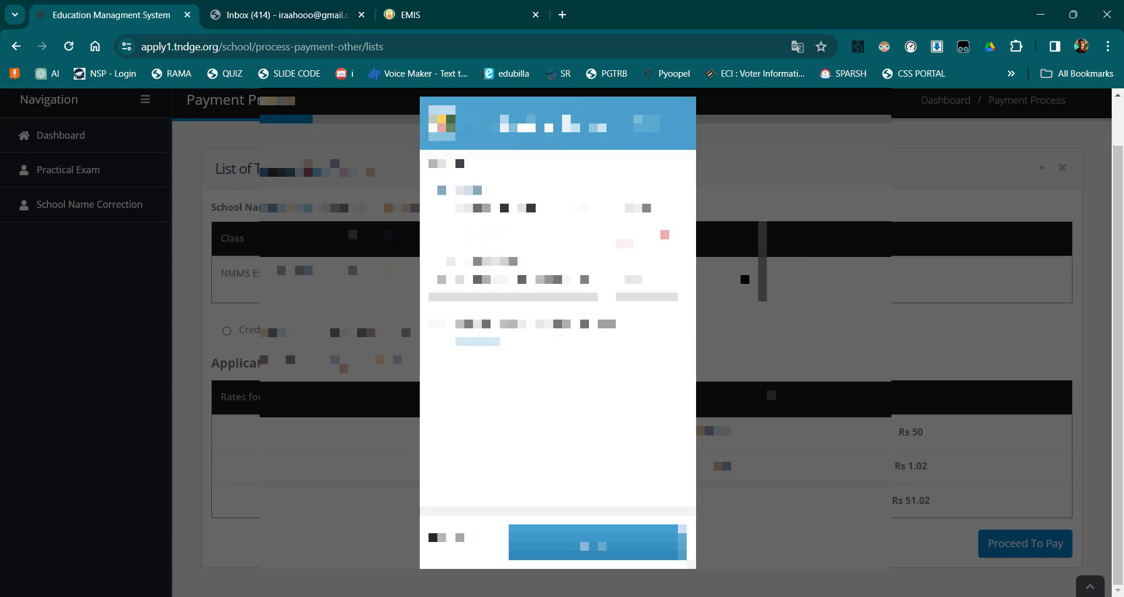
{"action": "left_click", "coordinate": [642, 208]}
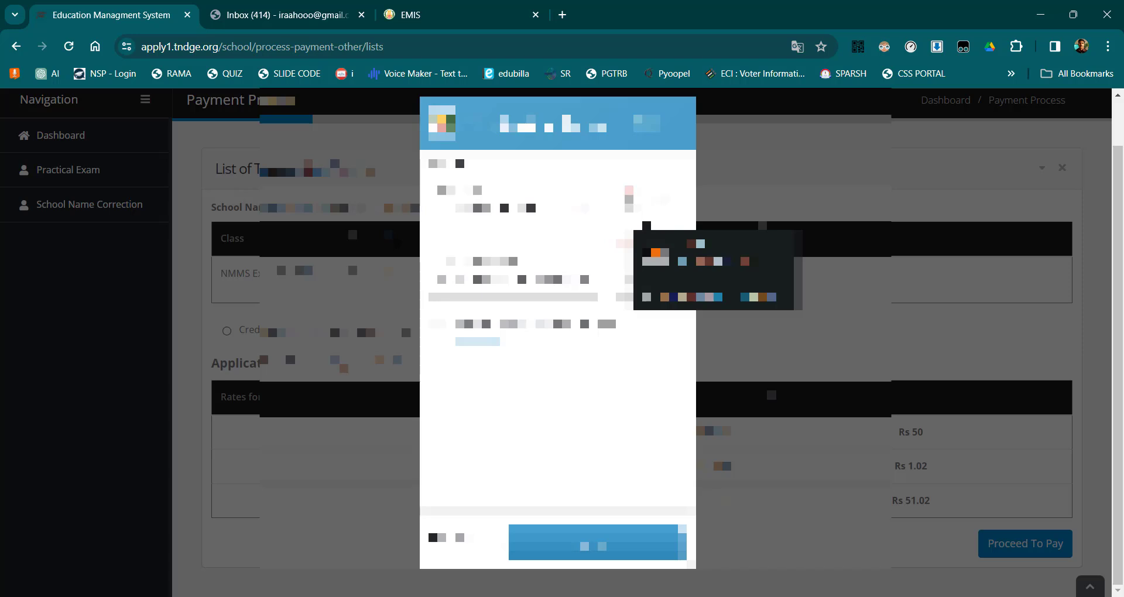
{"action": "left_click", "coordinate": [745, 264]}
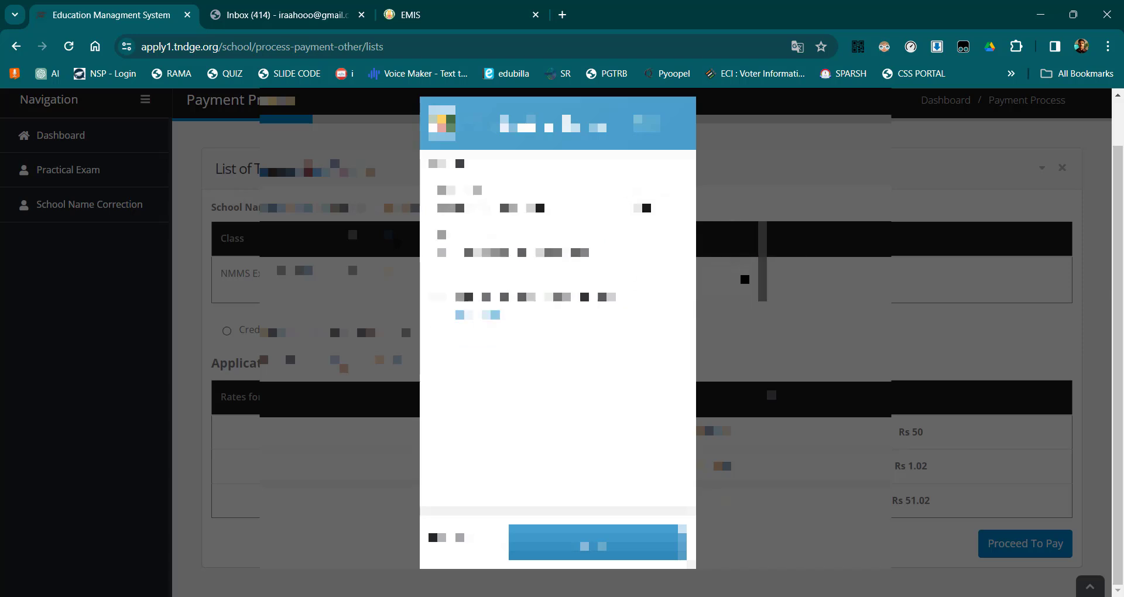
{"action": "left_click", "coordinate": [575, 253]}
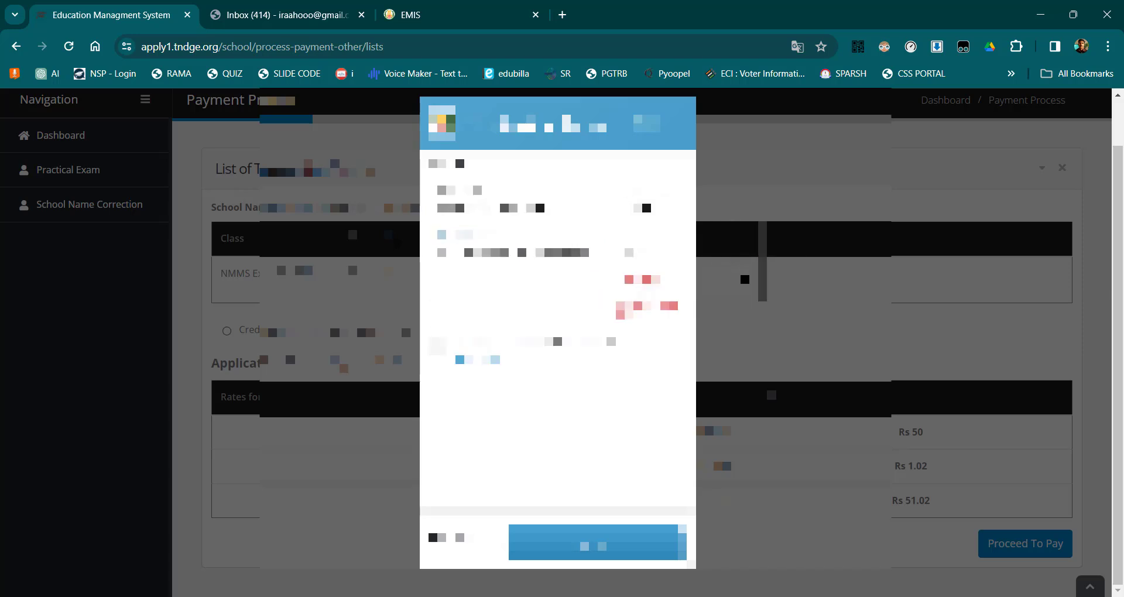
{"action": "key", "text": "ctrl+a"}
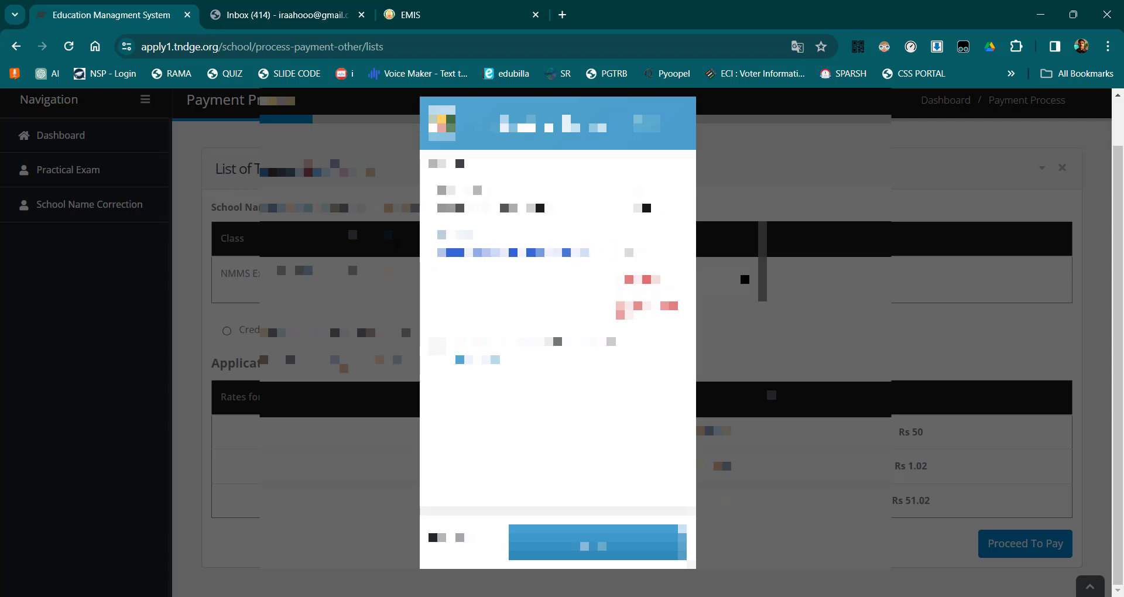
{"action": "key", "text": "End"}
{"action": "key", "text": "BackSpace"}
{"action": "left_click", "coordinate": [651, 253]}
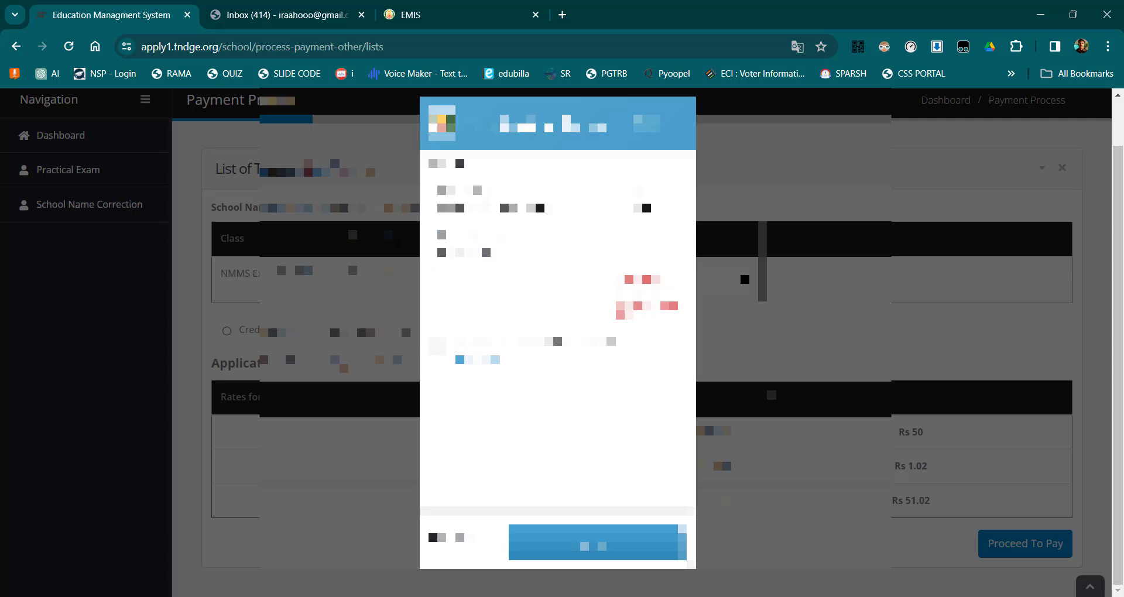
{"action": "type", "text": "•"}
- Submit the card payment and confirm to continue to the bank's OTP verification
{"action": "left_click", "coordinate": [593, 542]}
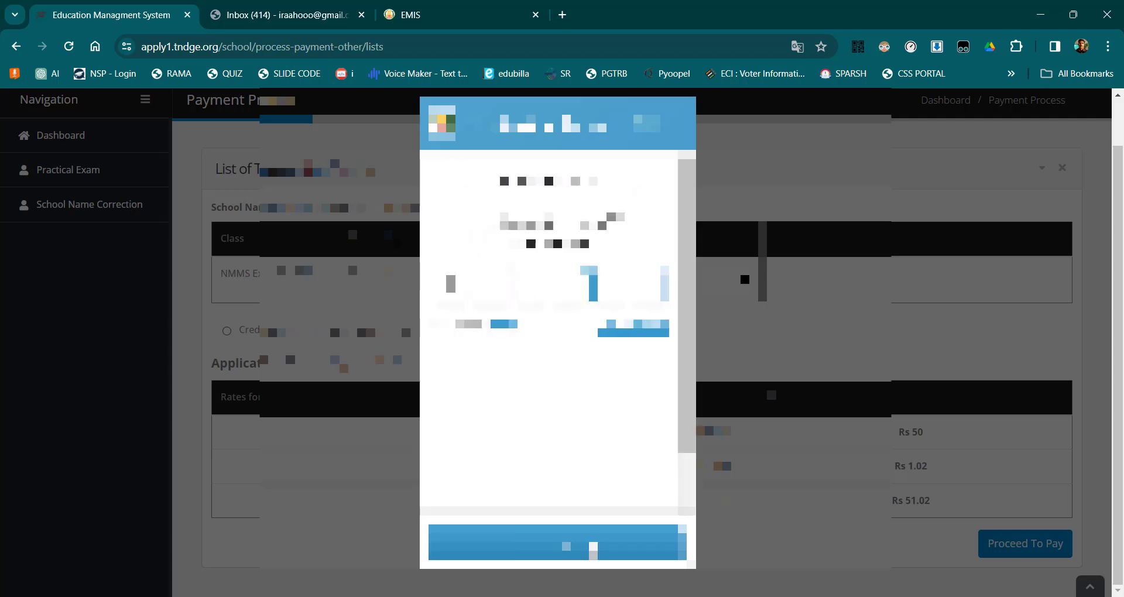
{"action": "left_click", "coordinate": [632, 328]}
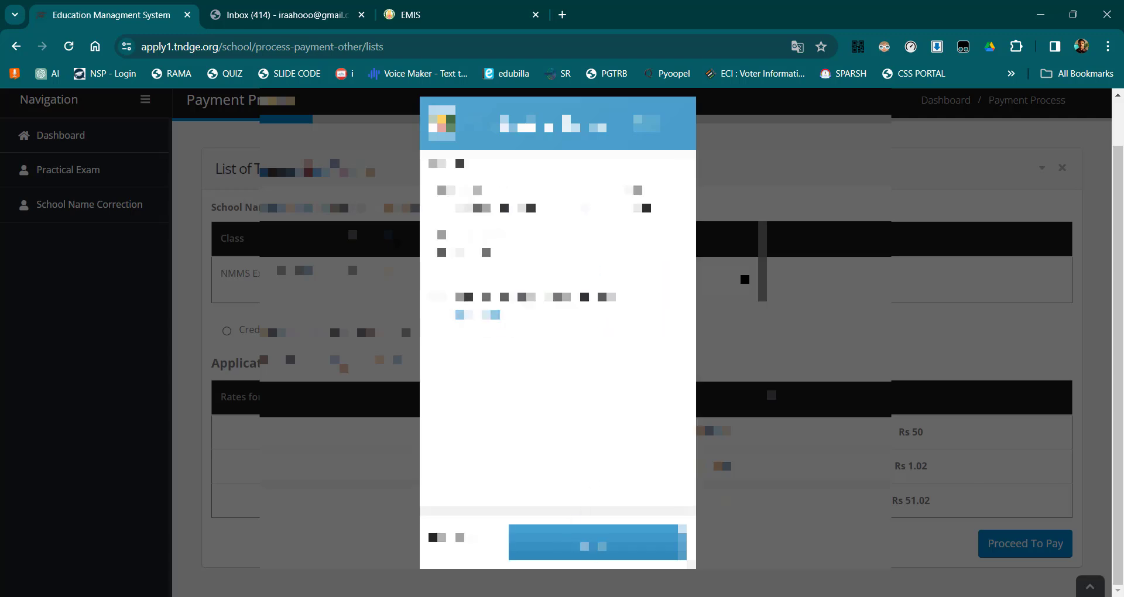
{"action": "left_click", "coordinate": [593, 542]}
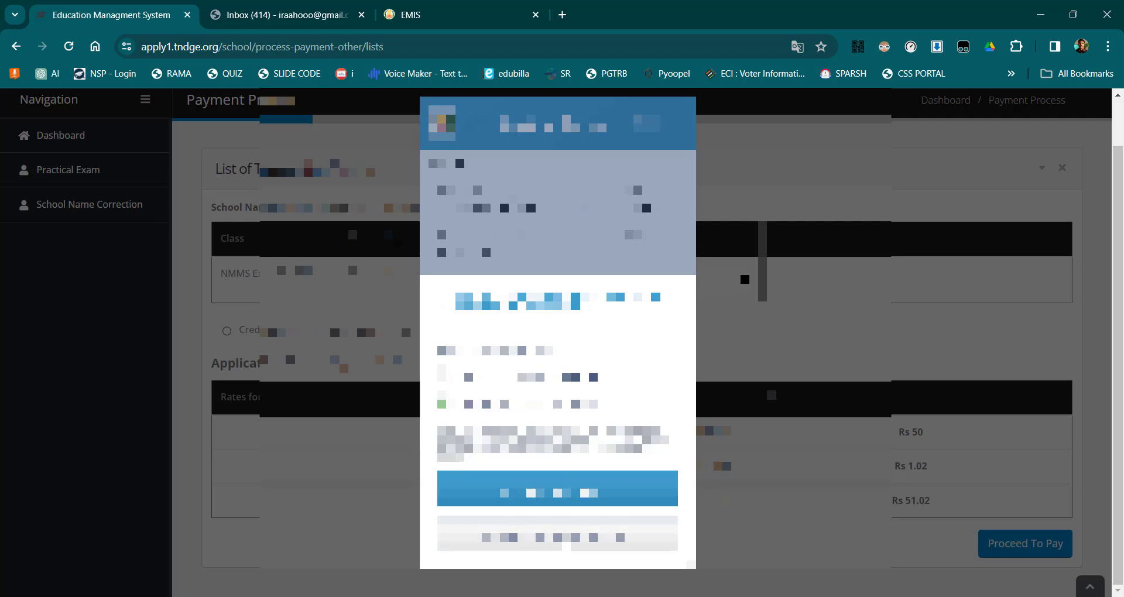
{"action": "left_click", "coordinate": [566, 542]}
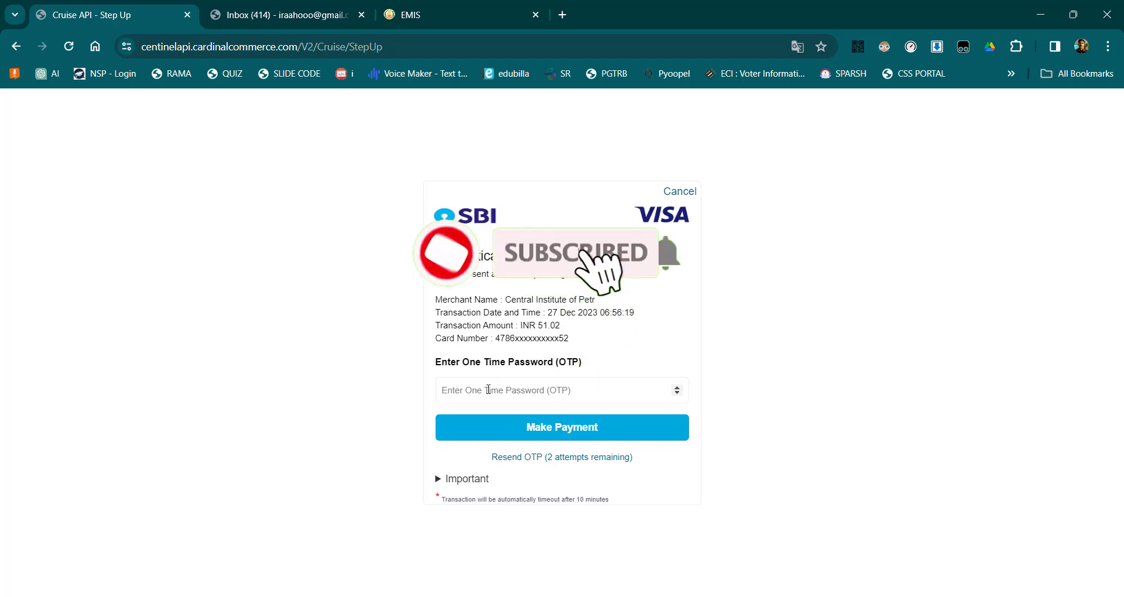
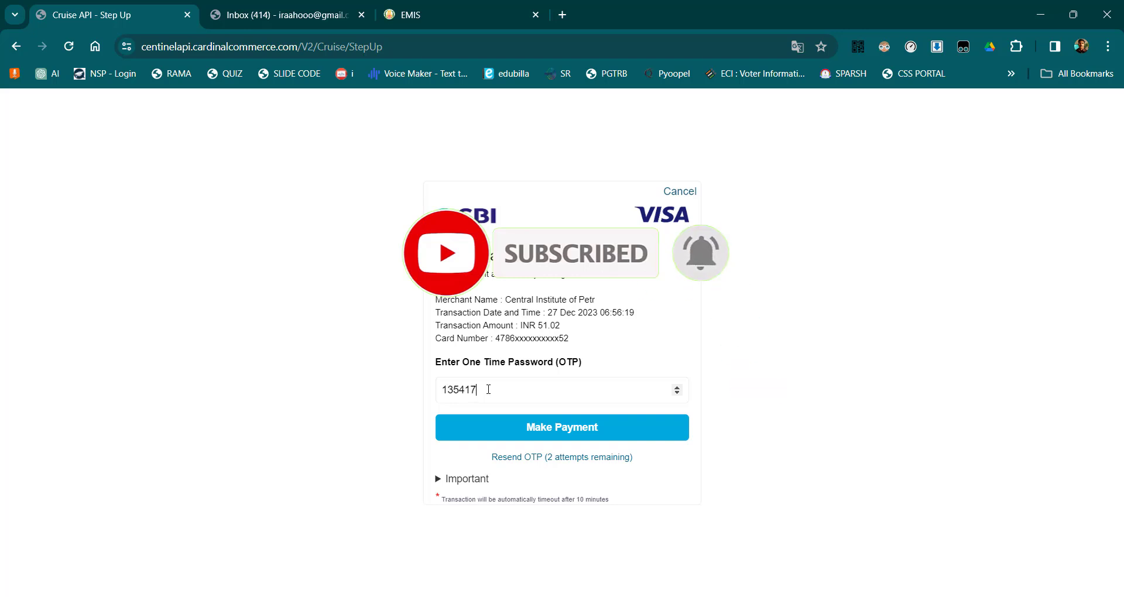
- Enter the one-time password and authorise the INR 51.02 payment
{"action": "left_click", "coordinate": [512, 432]}
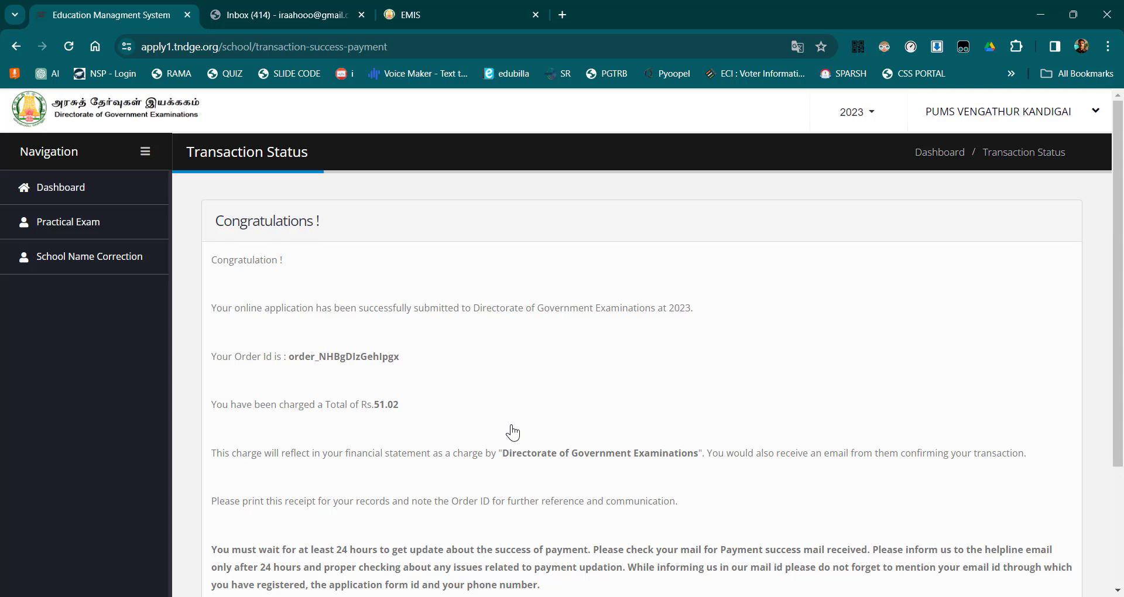
- Read through the Transaction Status receipt showing Rs.51.02 charged, then return to the top
{"action": "scroll", "coordinate": [513, 433], "scroll_direction": "down", "scroll_amount": 3}
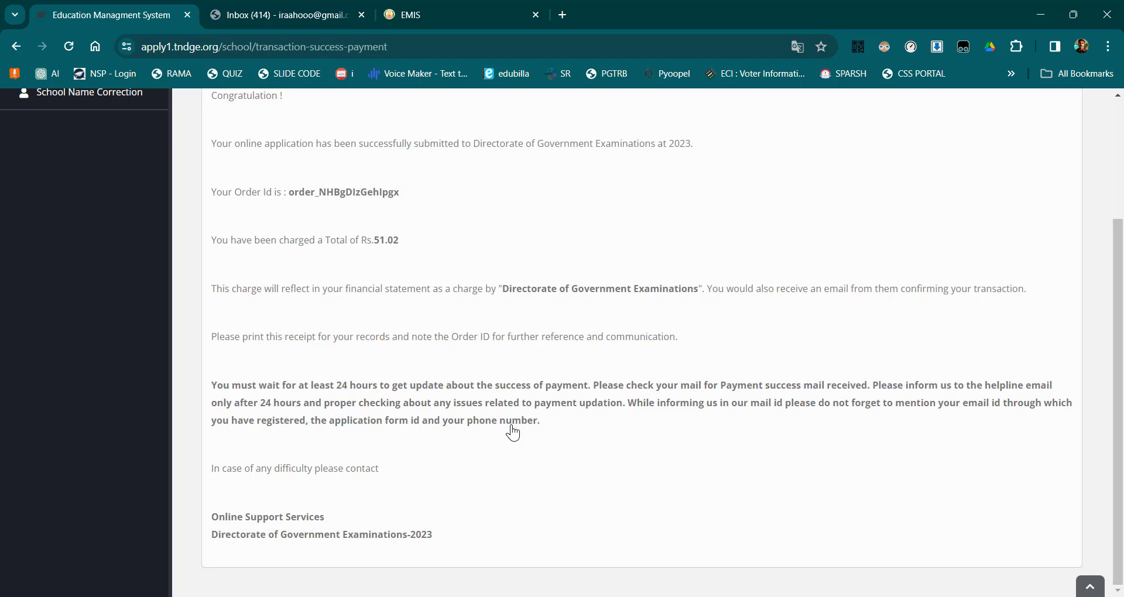
{"action": "scroll", "coordinate": [513, 434], "scroll_direction": "up", "scroll_amount": 3}
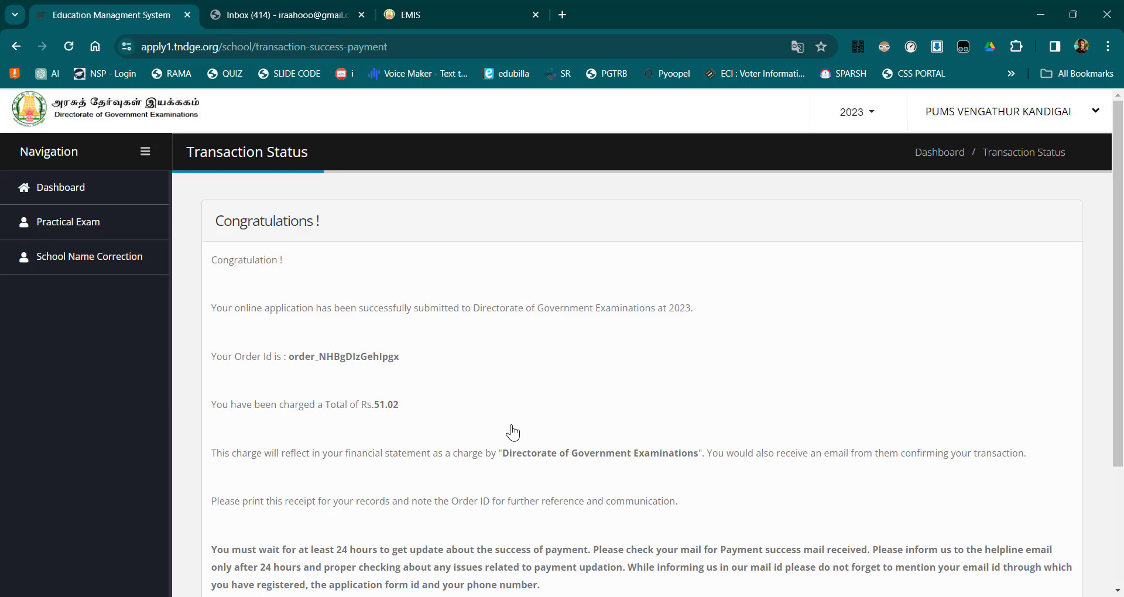
- Open the Multiple Report page and choose the NMMS EXAM group's Candidate Detail Report
{"action": "left_click", "coordinate": [87, 190]}
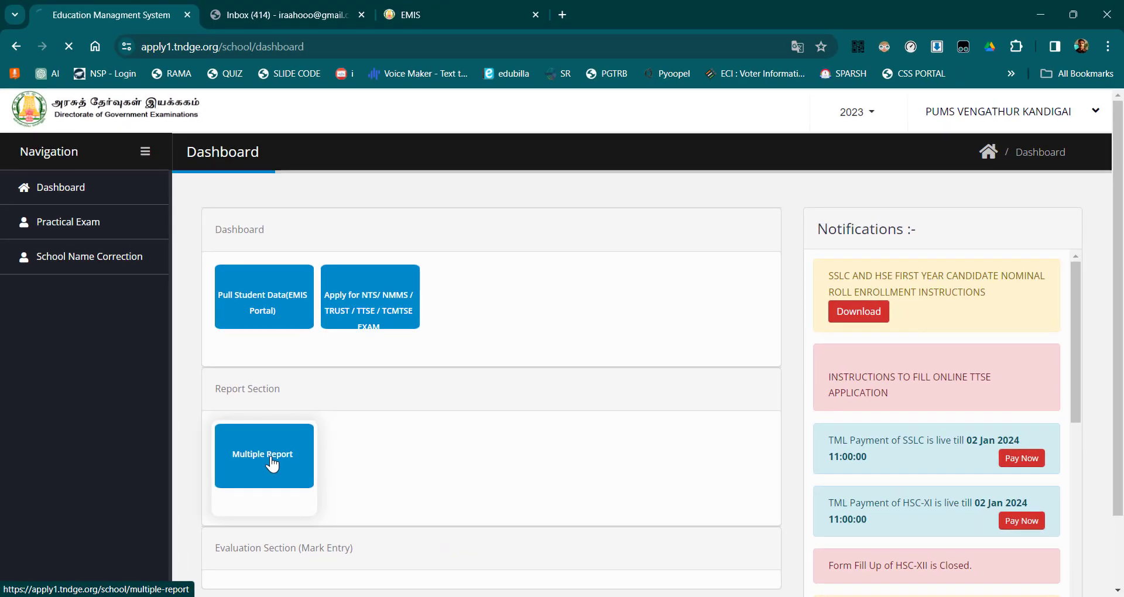
{"action": "left_click", "coordinate": [655, 264]}
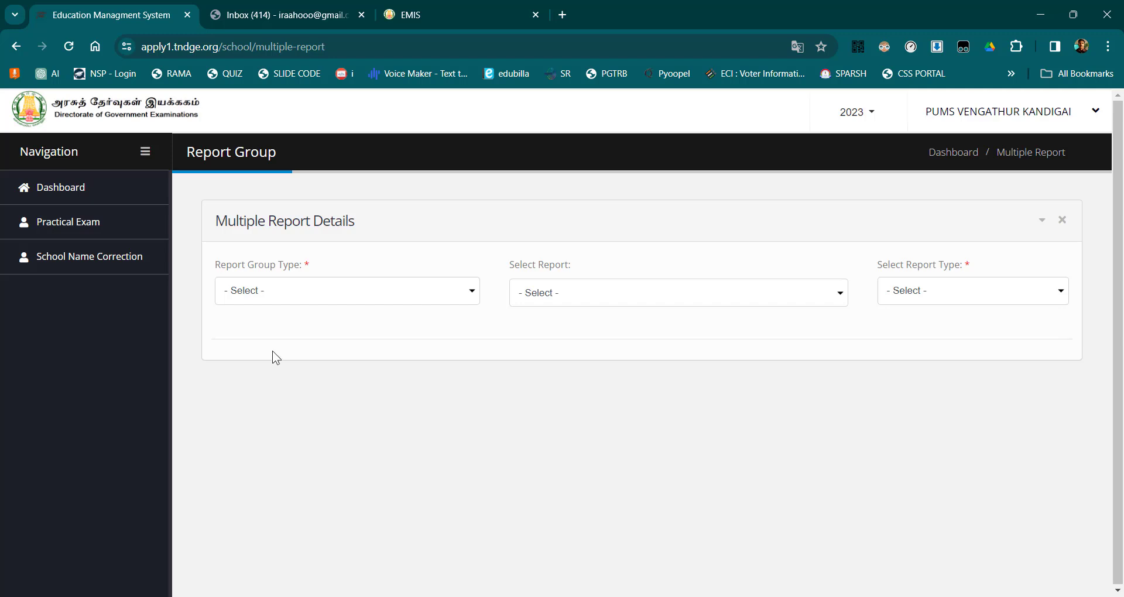
{"action": "left_click", "coordinate": [282, 287]}
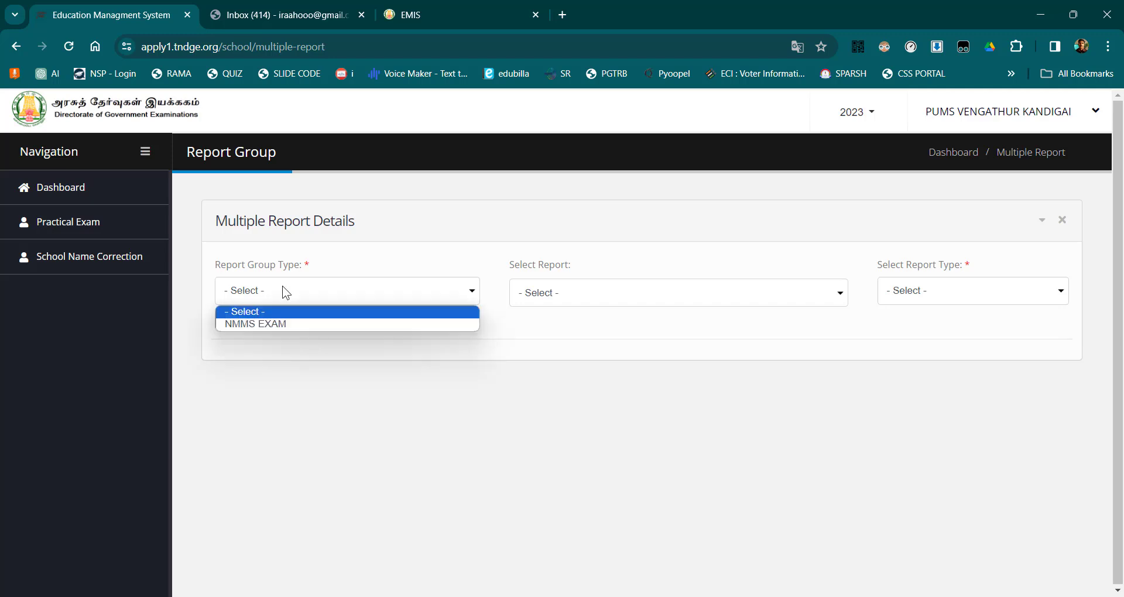
{"action": "left_click", "coordinate": [276, 324]}
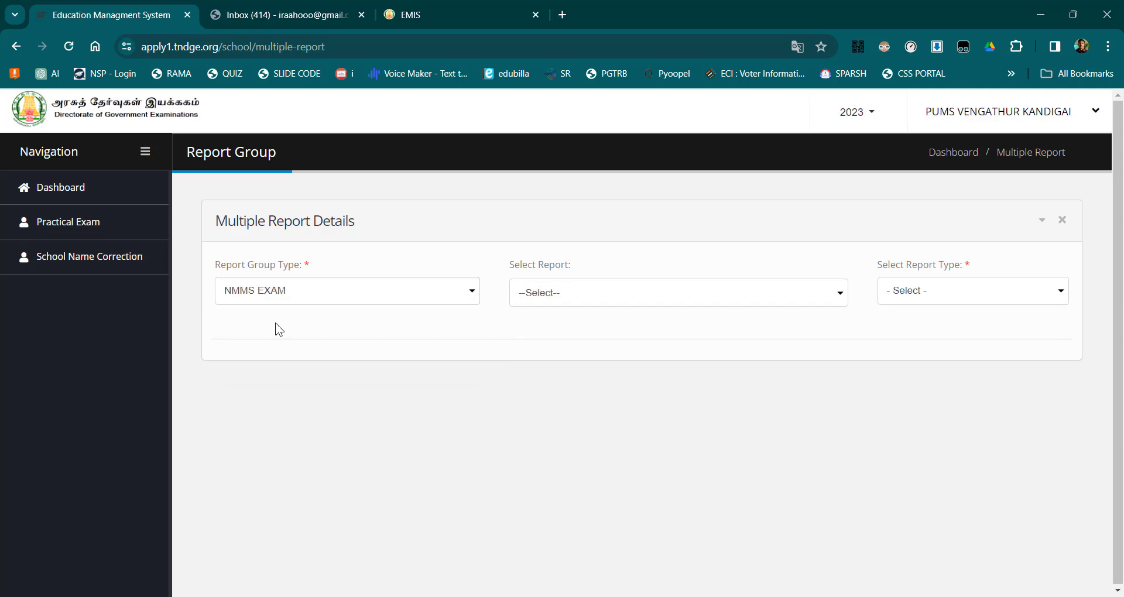
{"action": "left_click", "coordinate": [547, 296]}
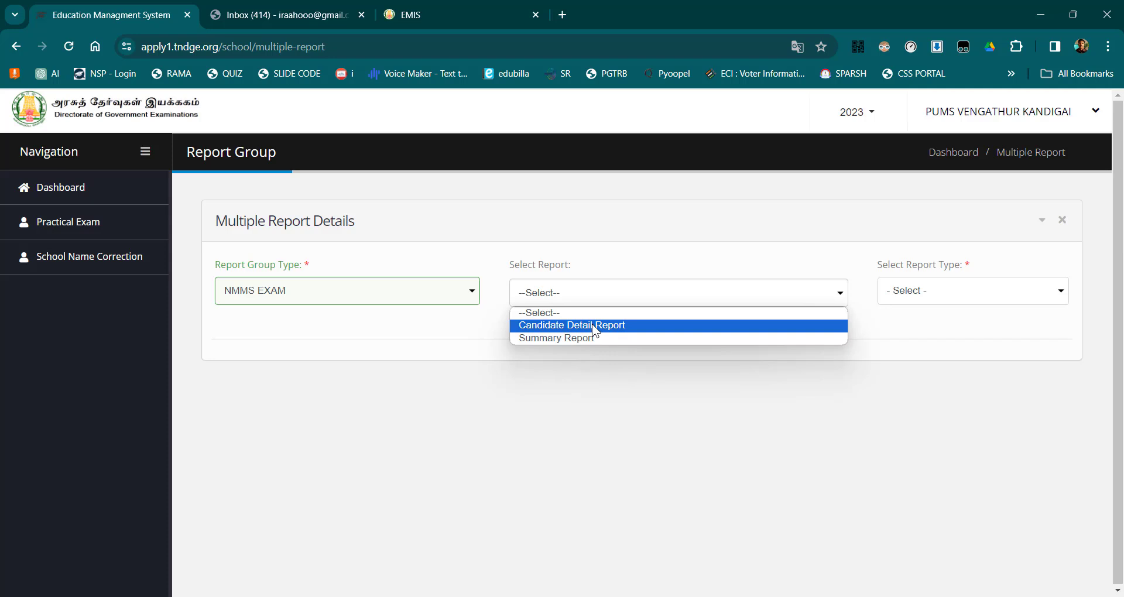
{"action": "left_click", "coordinate": [593, 326]}
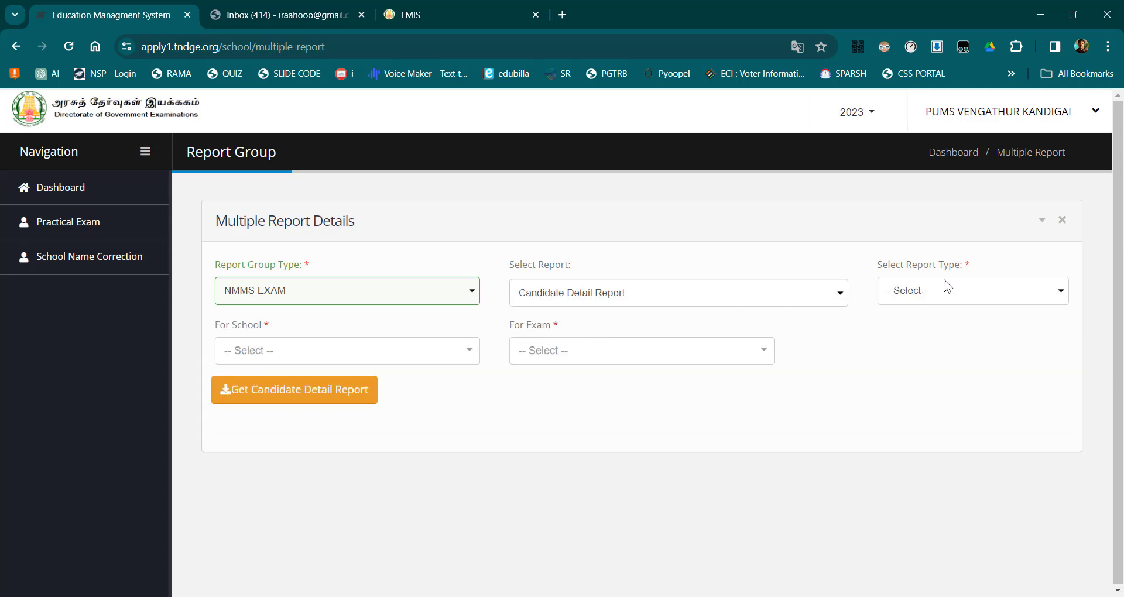
- Generate the report as PDF for PUMS VENGATHUR KANDIGAI and NMMS Exam 2023-24
{"action": "left_click", "coordinate": [943, 291]}
{"action": "left_click", "coordinate": [925, 324]}
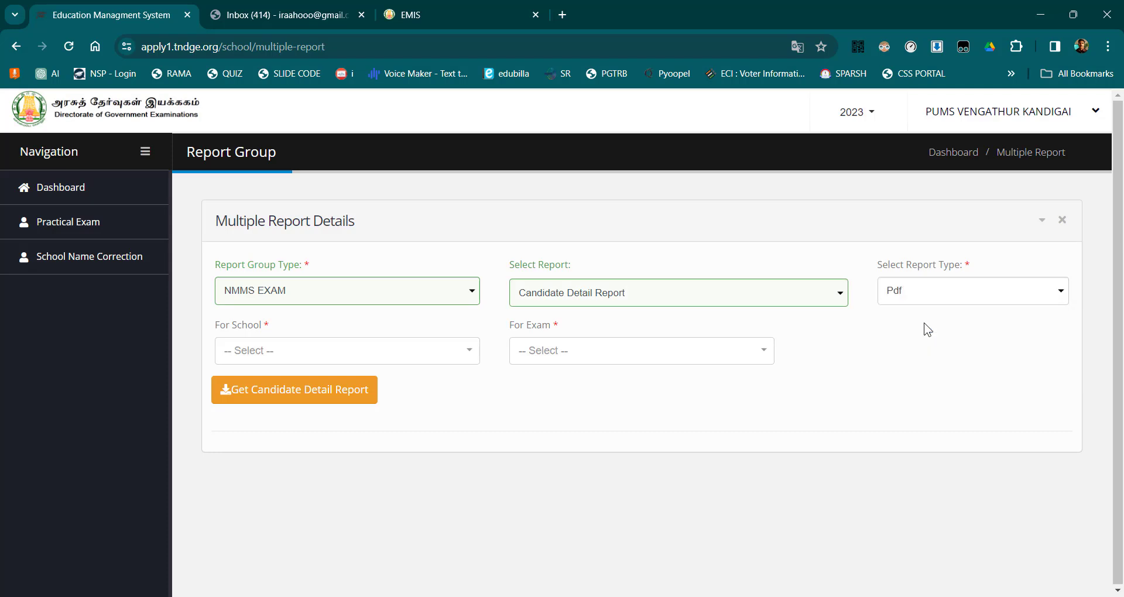
{"action": "left_click", "coordinate": [346, 351]}
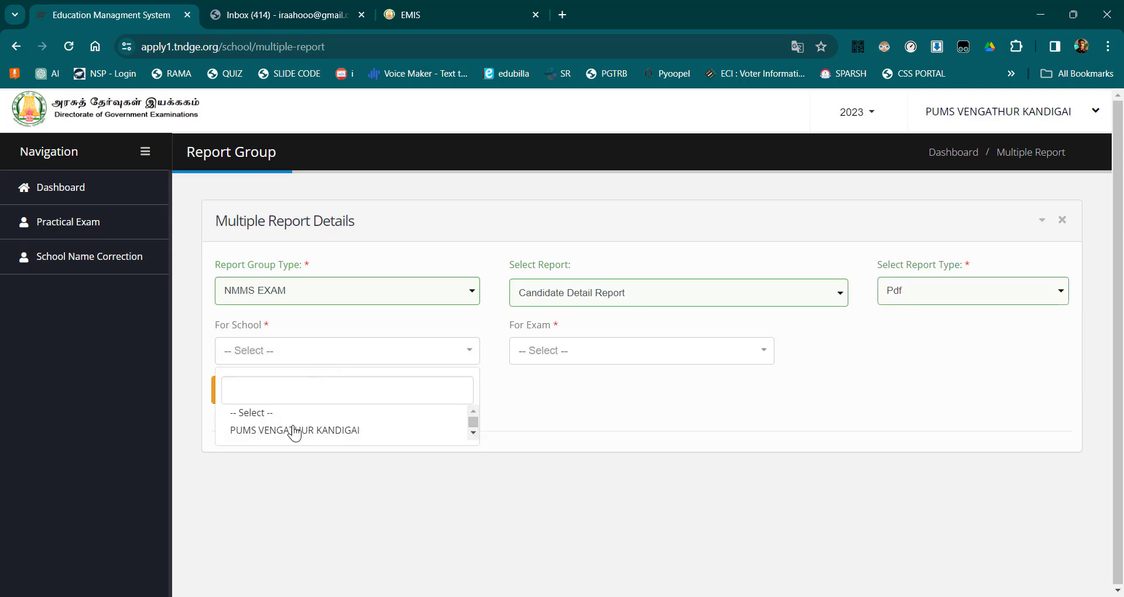
{"action": "left_click", "coordinate": [294, 431]}
{"action": "left_click", "coordinate": [565, 354]}
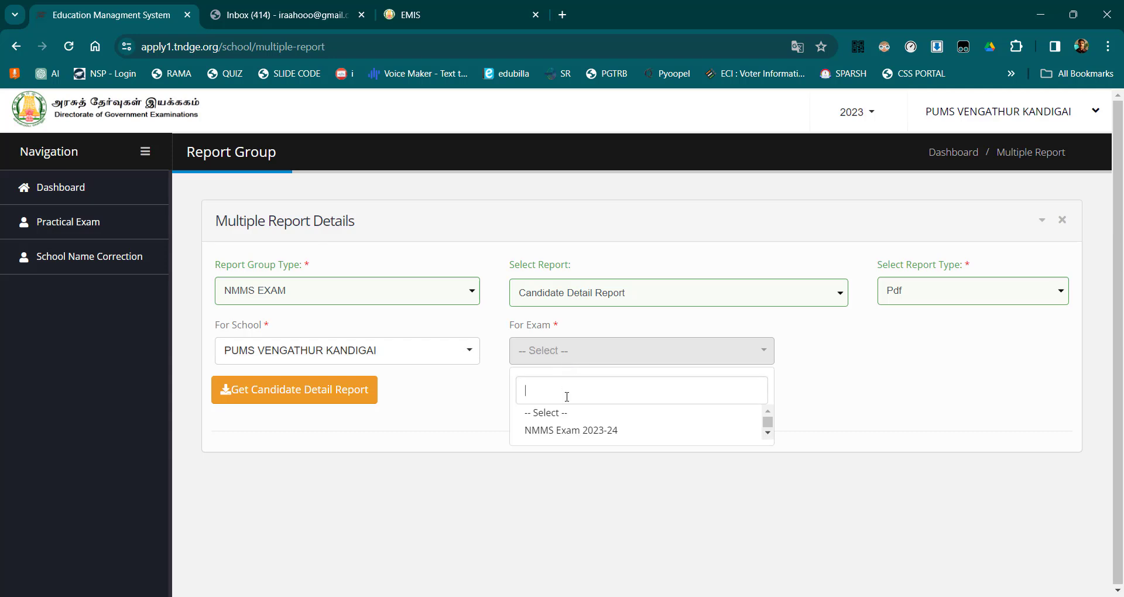
{"action": "left_click", "coordinate": [563, 434]}
{"action": "left_click", "coordinate": [336, 399]}
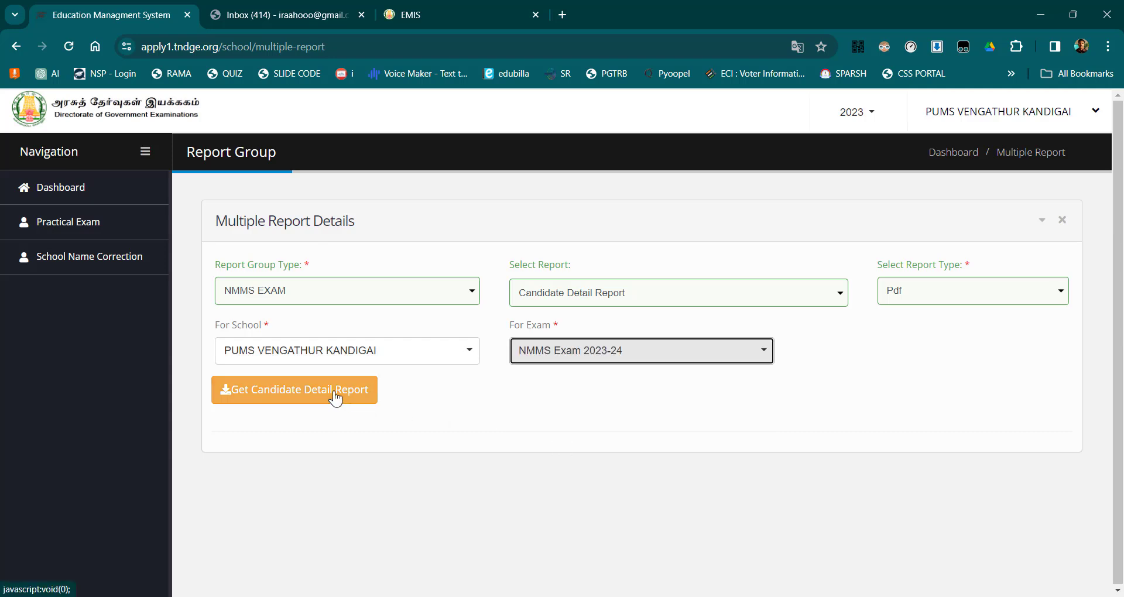
{"action": "left_click", "coordinate": [336, 399]}
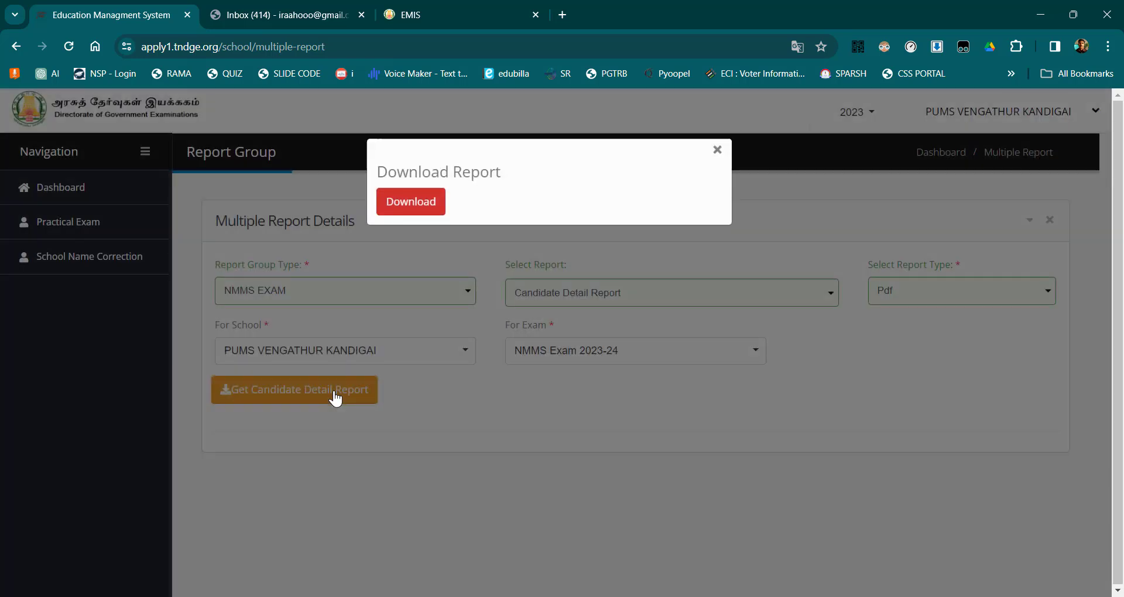
- Save the Candidate Detail Report PDF, open it from recent downloads, and close the portal's download prompt
{"action": "left_click", "coordinate": [413, 205]}
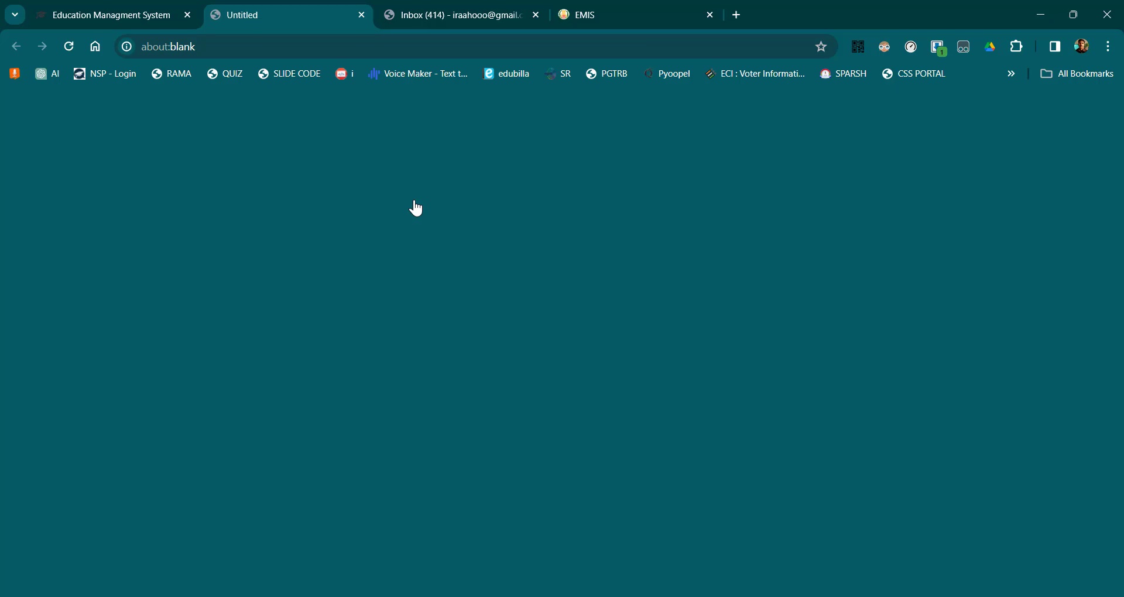
{"action": "key", "text": "Return"}
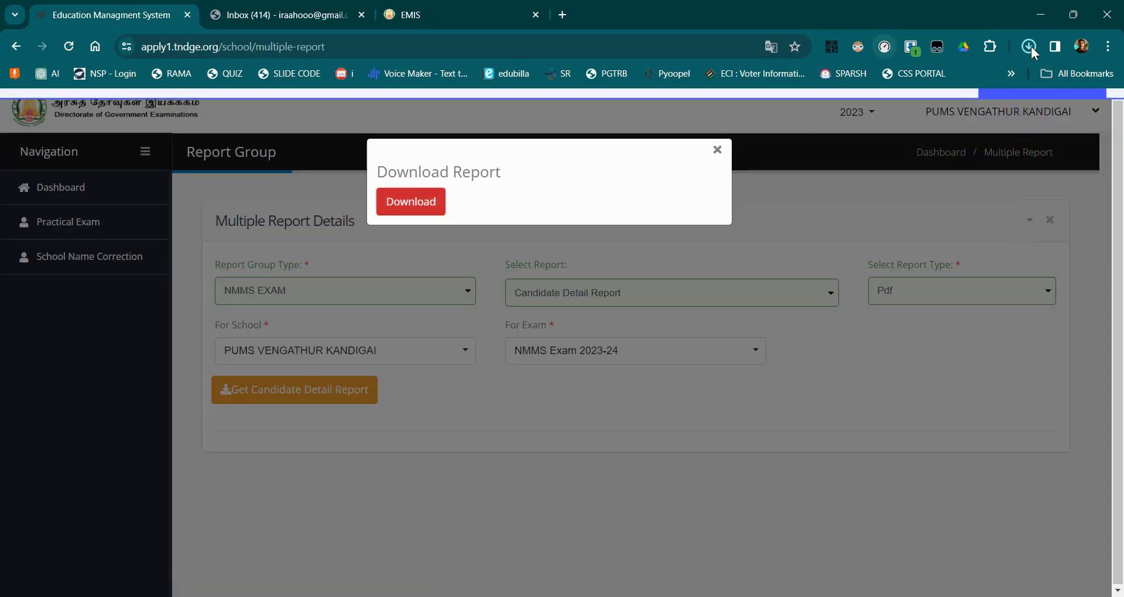
{"action": "left_click", "coordinate": [1034, 45]}
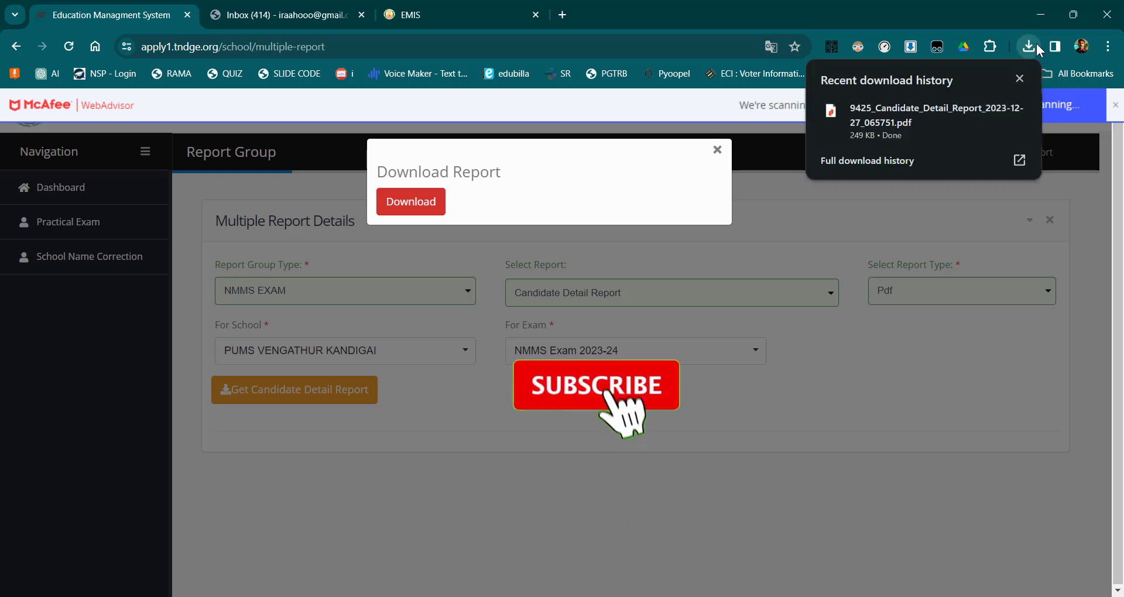
{"action": "left_click", "coordinate": [888, 124]}
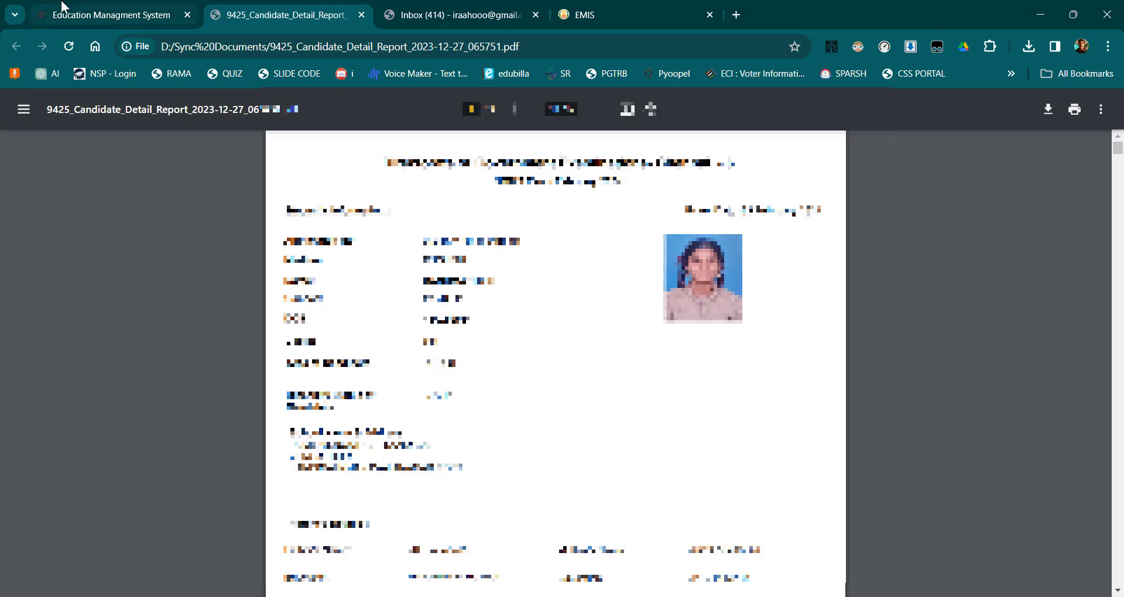
{"action": "left_click", "coordinate": [111, 15]}
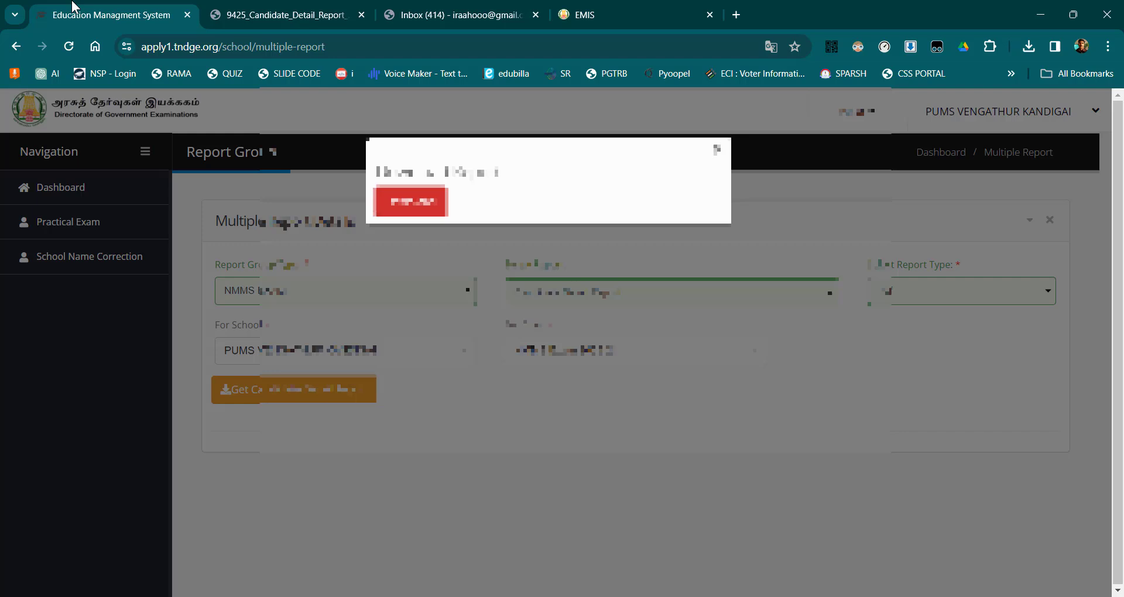
{"action": "left_click", "coordinate": [718, 151]}
- Choose Summary Report with Pdf as the report format
{"action": "left_click", "coordinate": [605, 294]}
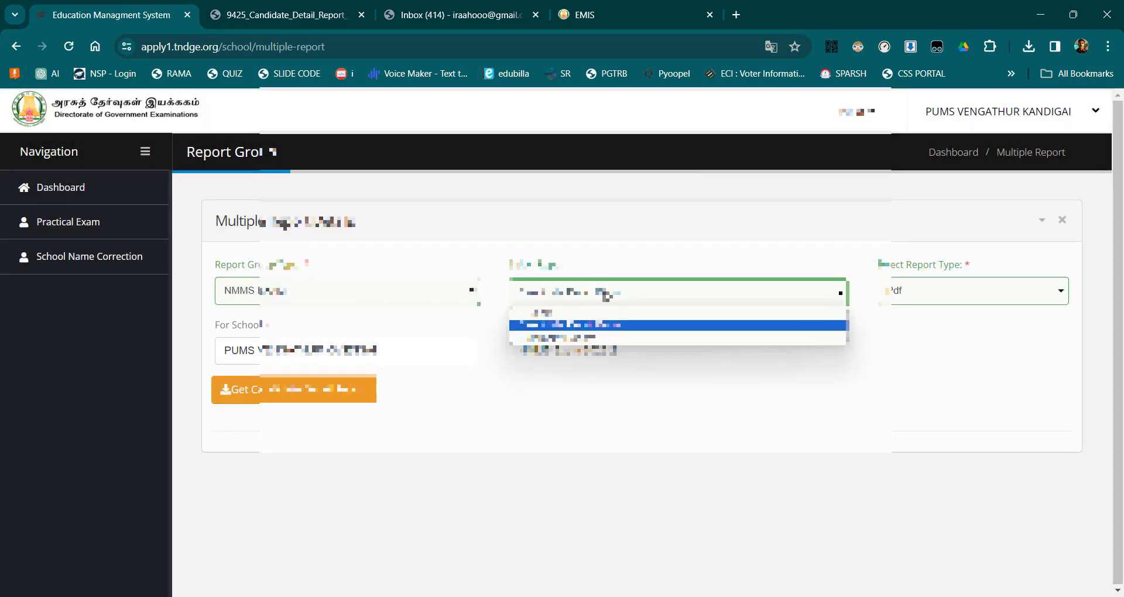
{"action": "left_click", "coordinate": [559, 338]}
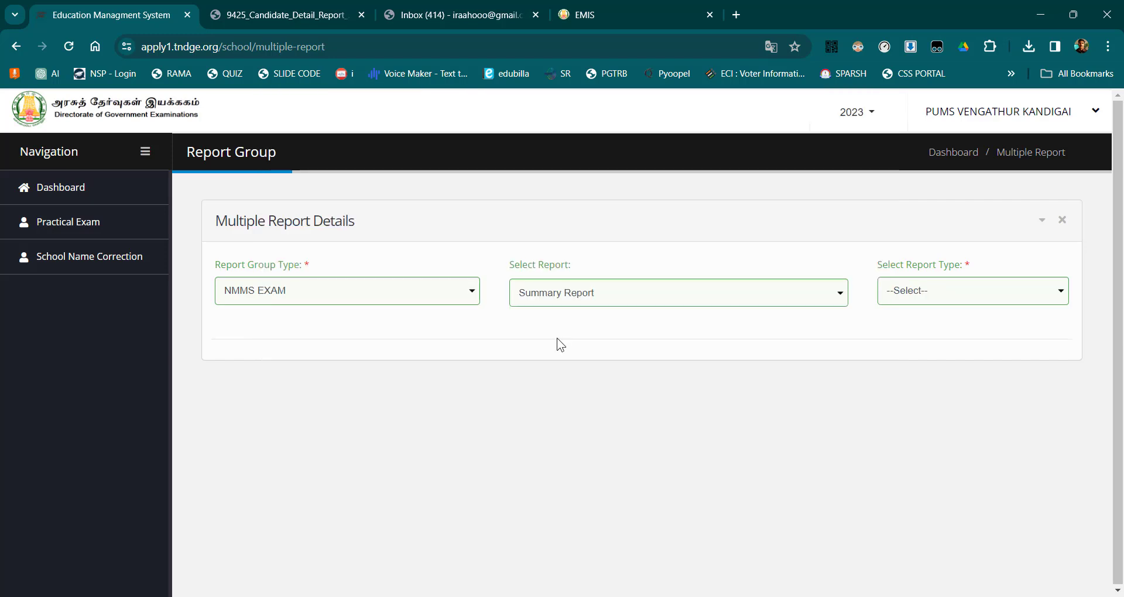
{"action": "left_click", "coordinate": [899, 300]}
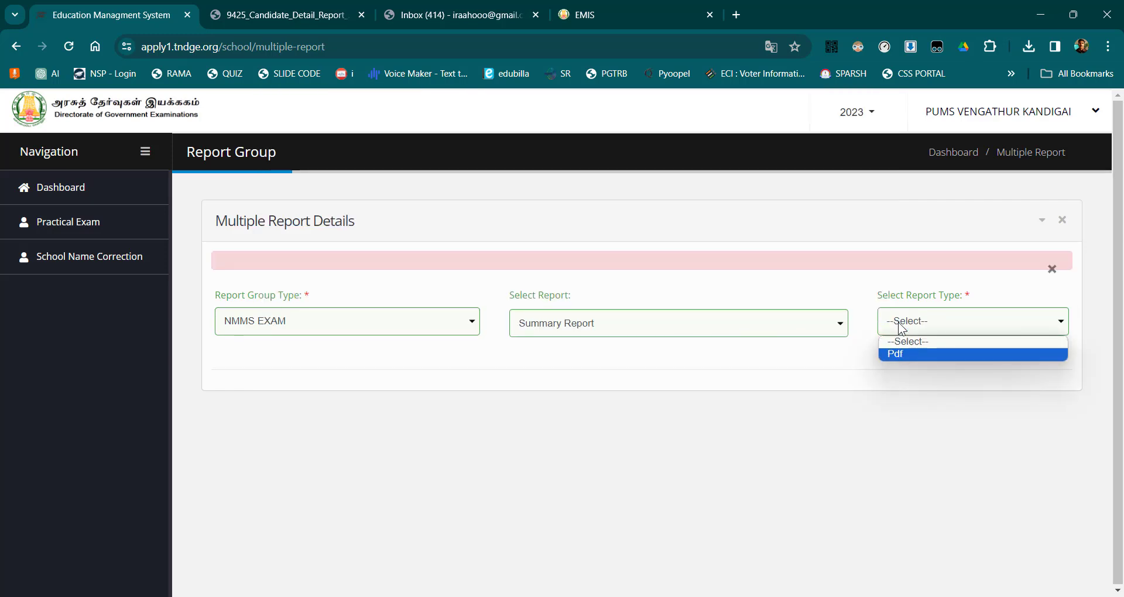
{"action": "left_click", "coordinate": [909, 356]}
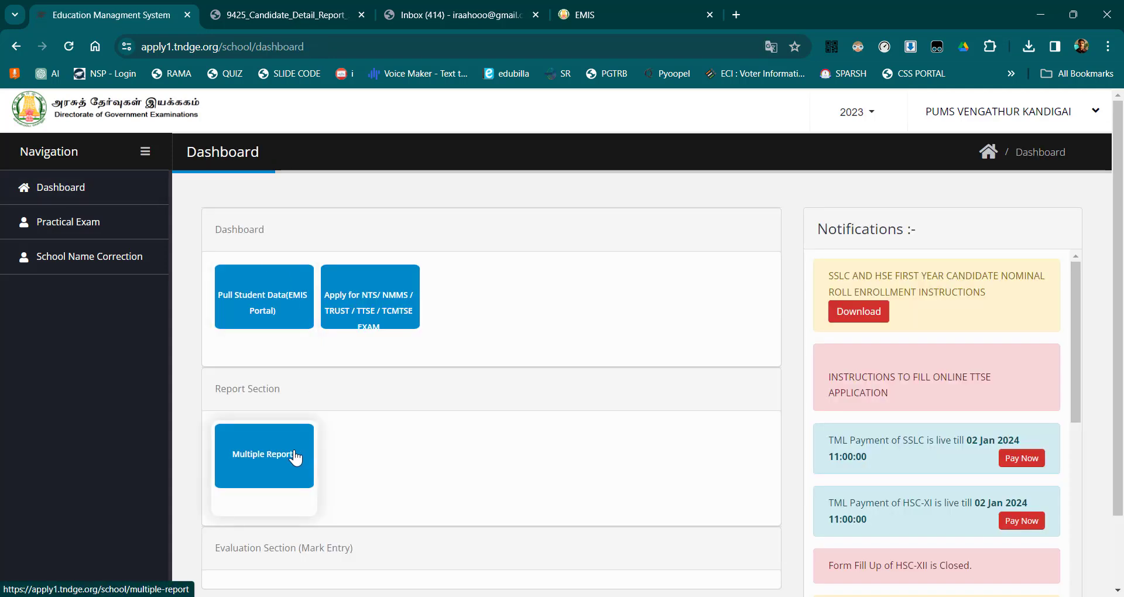
- On a reloaded Multiple Report page, pick the NMMS EXAM group, Summary Report and Pdf format
{"action": "left_click", "coordinate": [296, 458]}
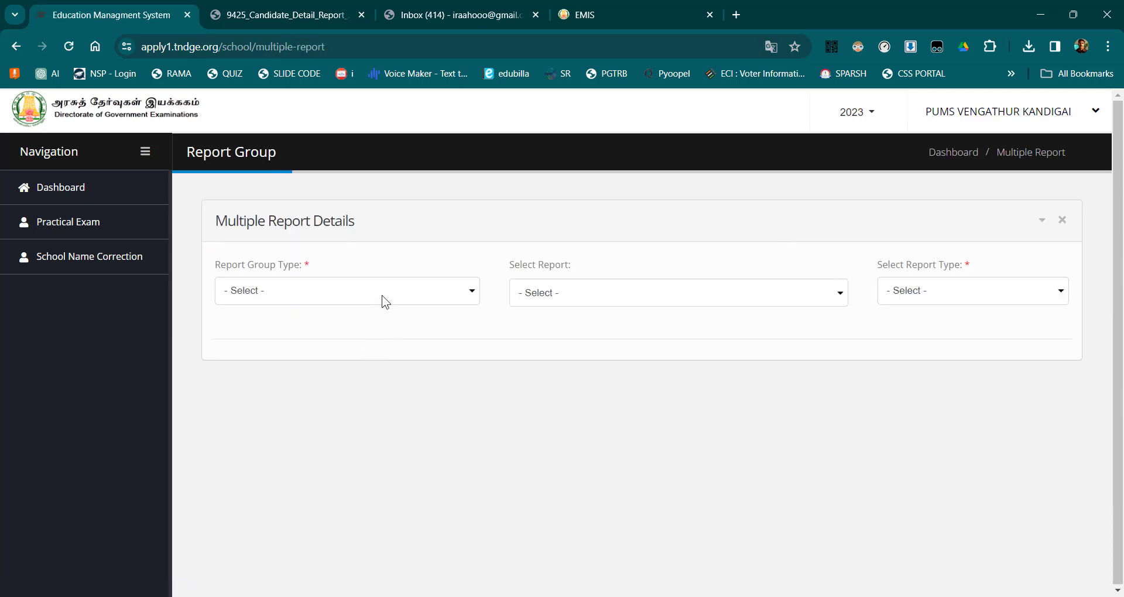
{"action": "left_click", "coordinate": [382, 295]}
{"action": "left_click", "coordinate": [299, 322]}
{"action": "left_click", "coordinate": [570, 299]}
{"action": "left_click", "coordinate": [562, 337]}
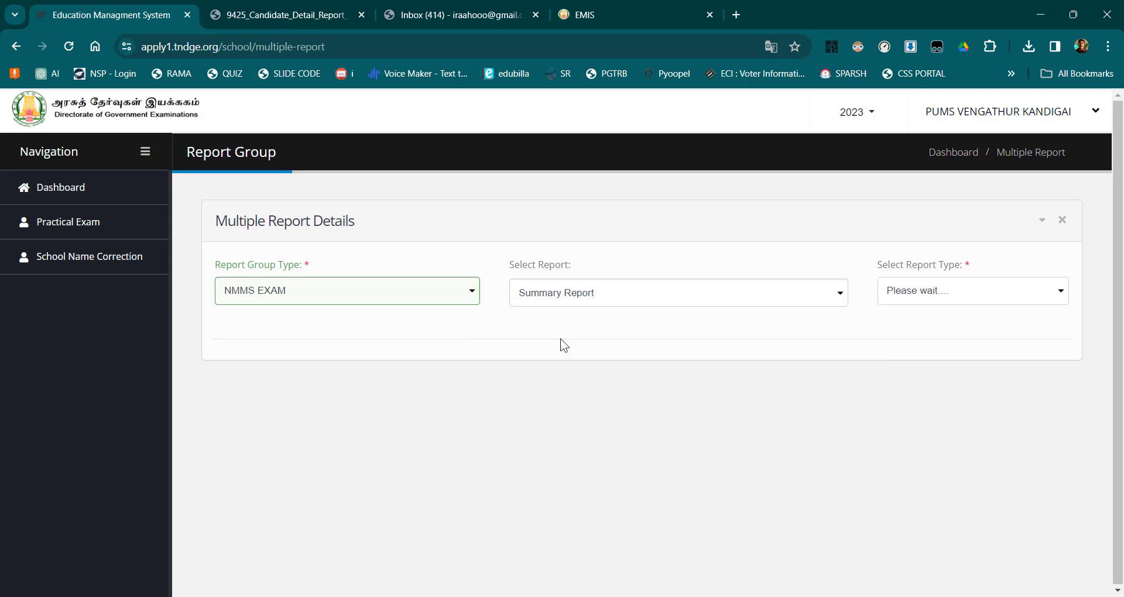
{"action": "left_click", "coordinate": [926, 293]}
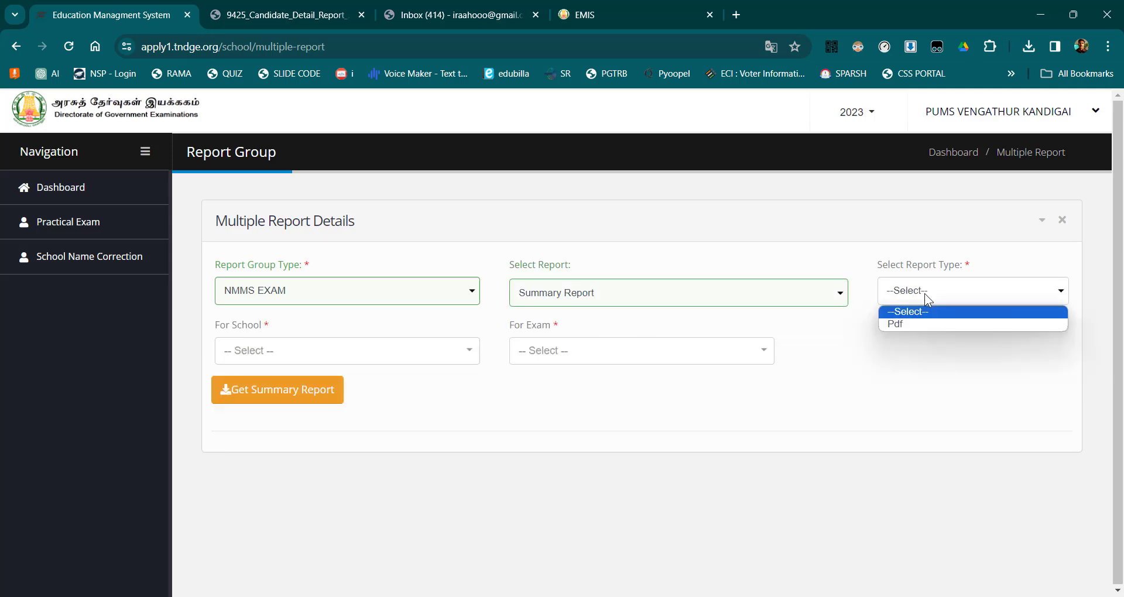
{"action": "left_click", "coordinate": [916, 325]}
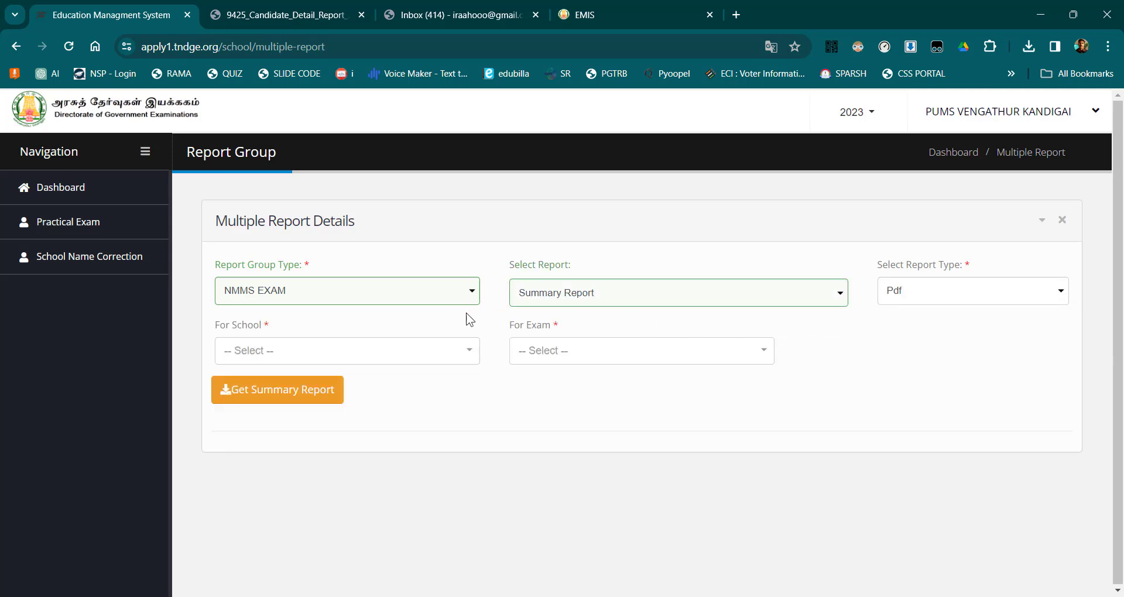
- Set the school to PUMS VENGATHUR KANDIGAI and the exam to NMMS Exam 2023-24
{"action": "left_click", "coordinate": [420, 354]}
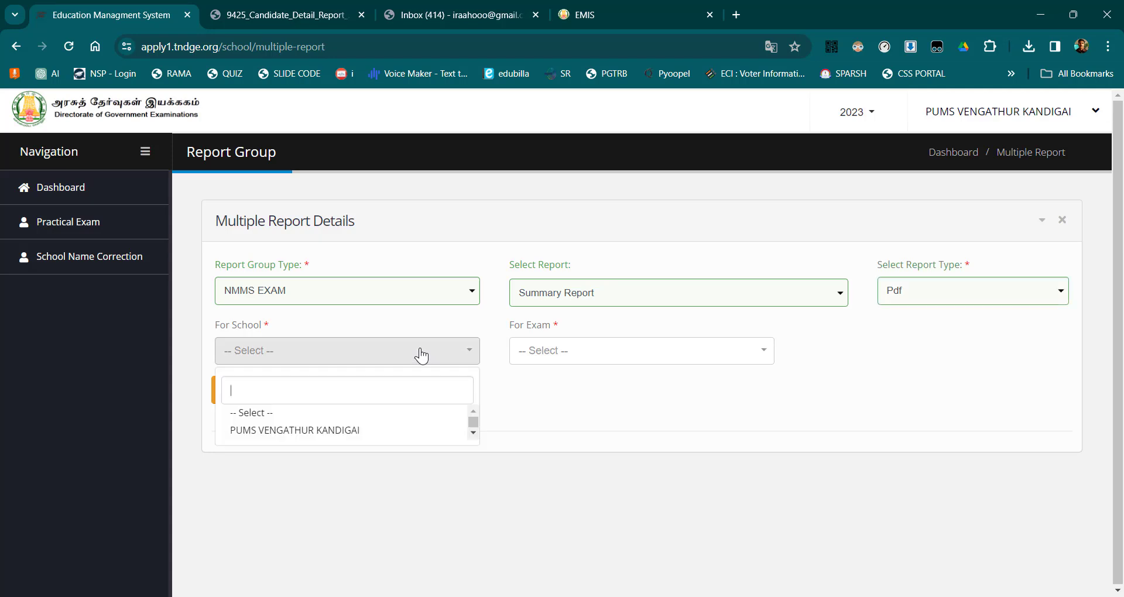
{"action": "left_click", "coordinate": [321, 432]}
{"action": "left_click", "coordinate": [579, 354]}
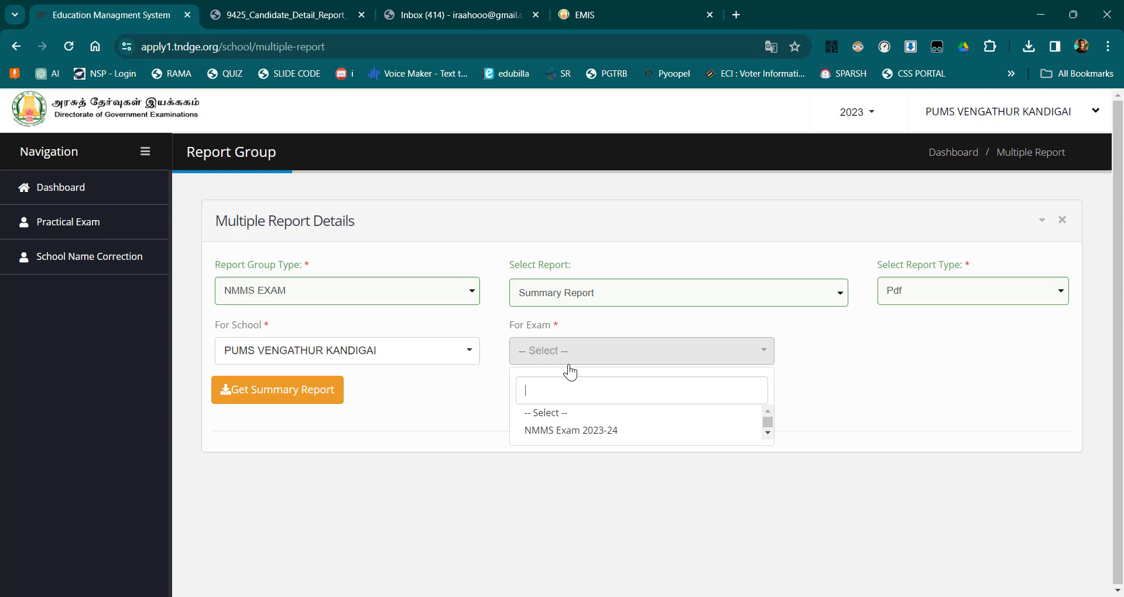
{"action": "left_click", "coordinate": [558, 431]}
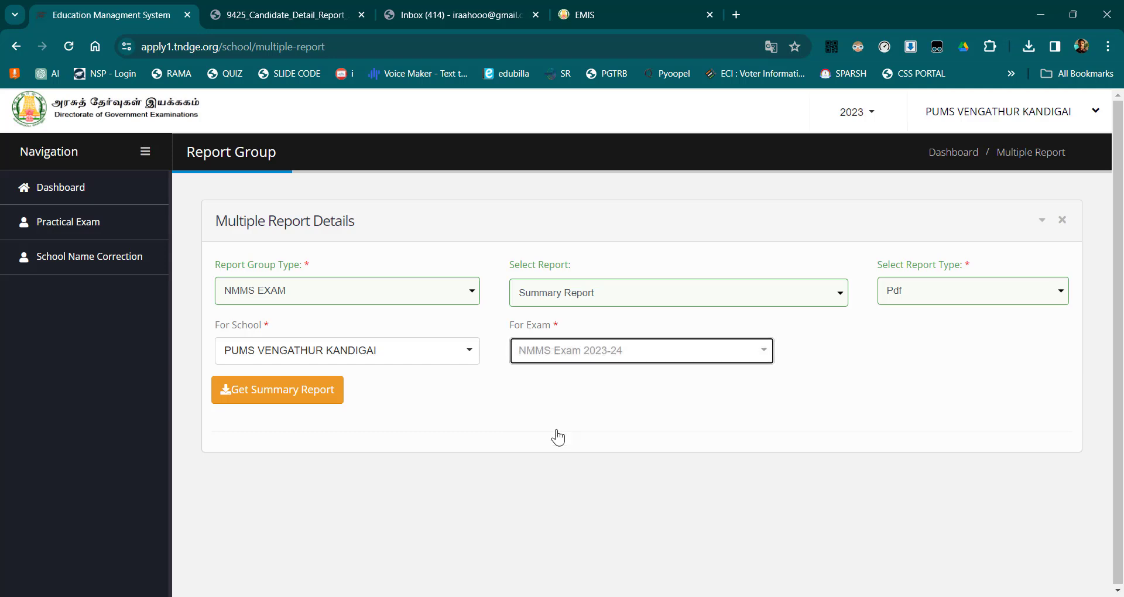
- Generate and save 9425_Summary_Report_2023-12-27_065852.pdf to Sync Documents, then open it from downloads
{"action": "left_click", "coordinate": [294, 391]}
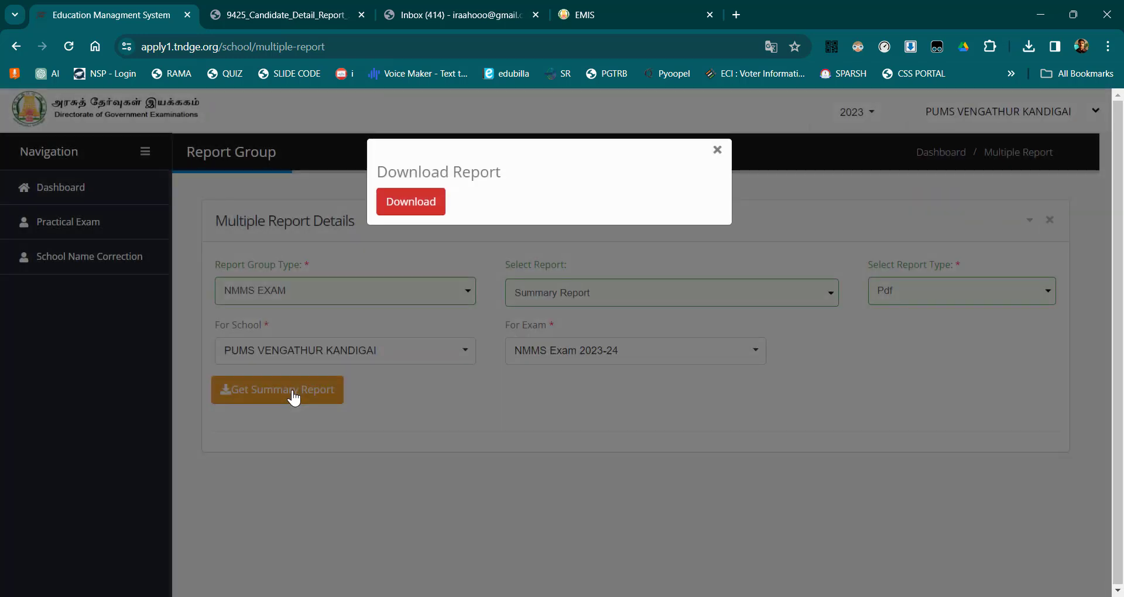
{"action": "left_click", "coordinate": [415, 211]}
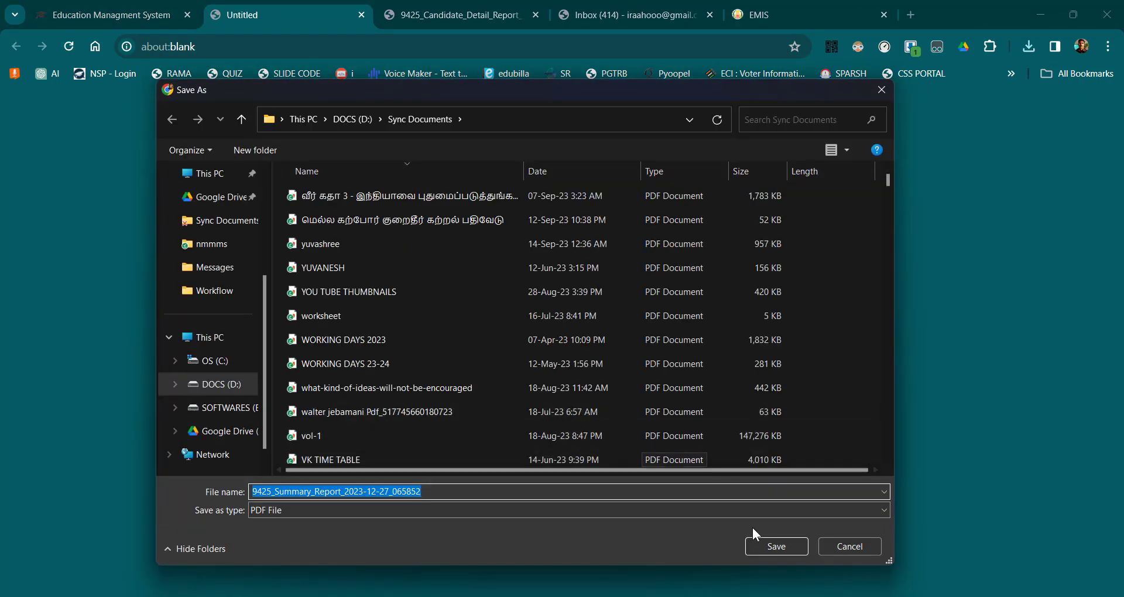
{"action": "left_click", "coordinate": [768, 543]}
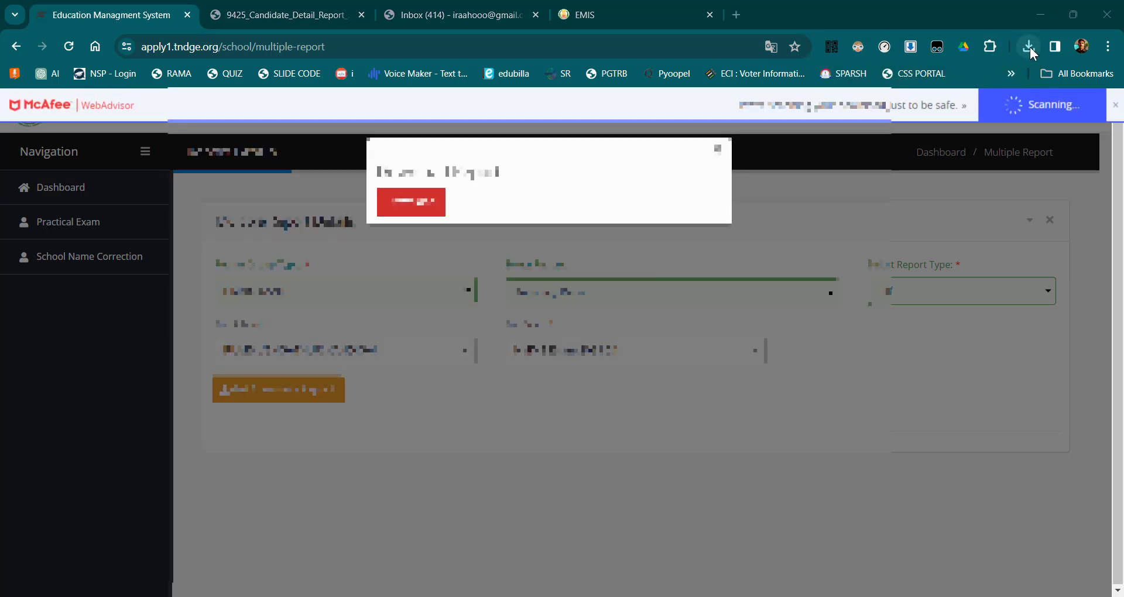
{"action": "left_click", "coordinate": [1030, 46]}
{"action": "left_click", "coordinate": [932, 122]}
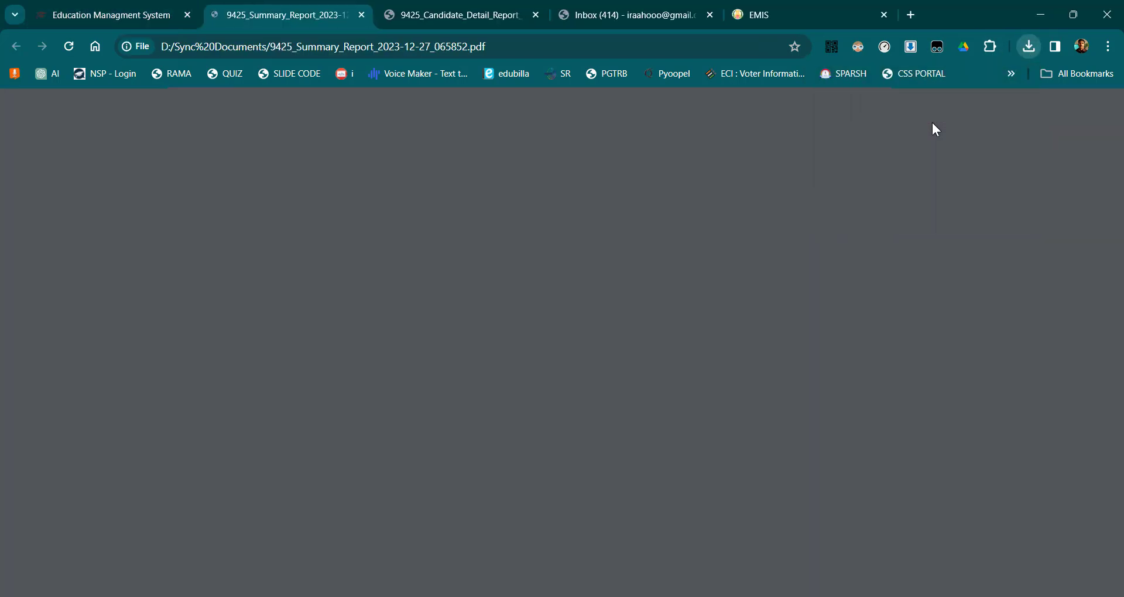